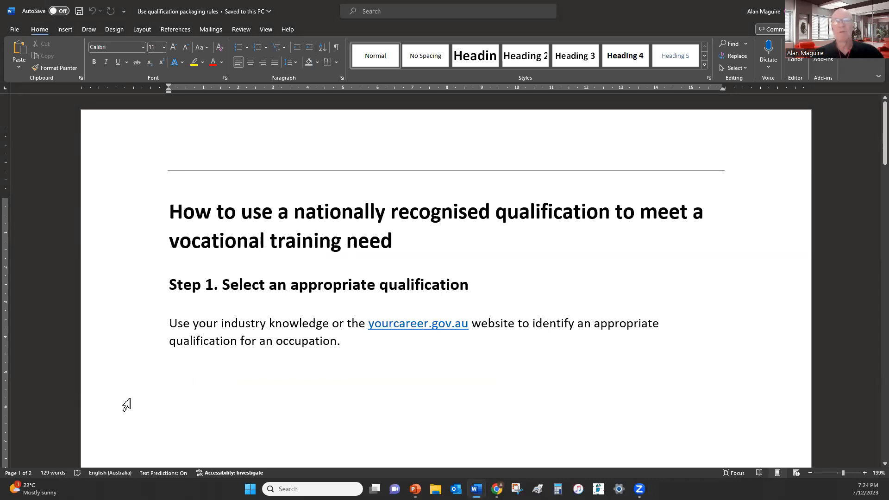
Follow the yourcareer.gov.au link in the Step 1 paragraph to the Your Career course search
{"action": "left_click", "coordinate": [410, 322], "text": "ctrl"}
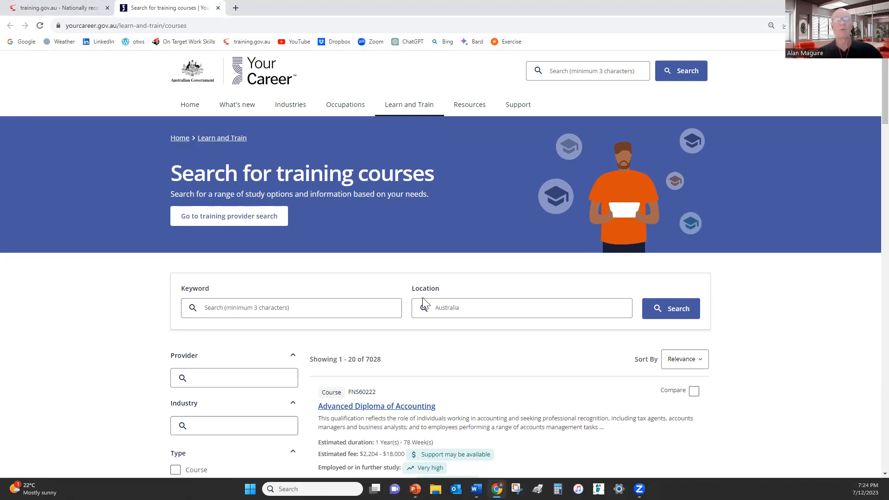
Search Your Career for 'cafe' and select the SIT20322 course code from the results
{"action": "left_click", "coordinate": [217, 310]}
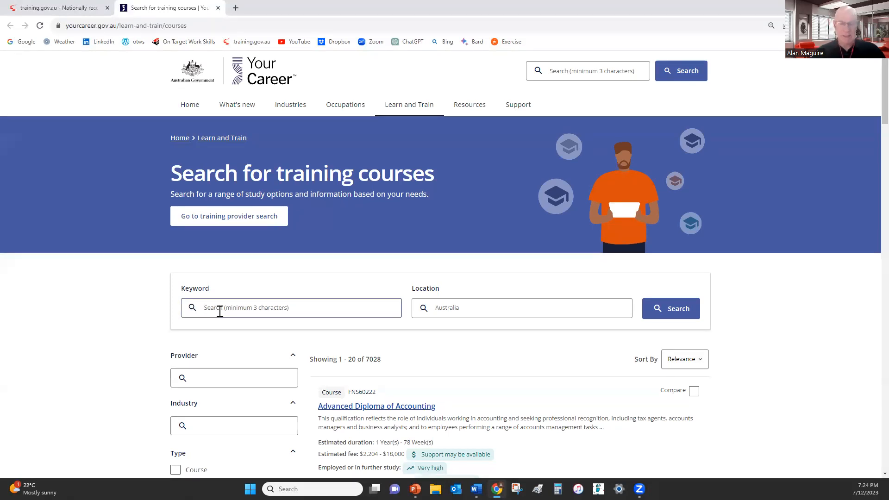
{"action": "type", "text": "cafe"}
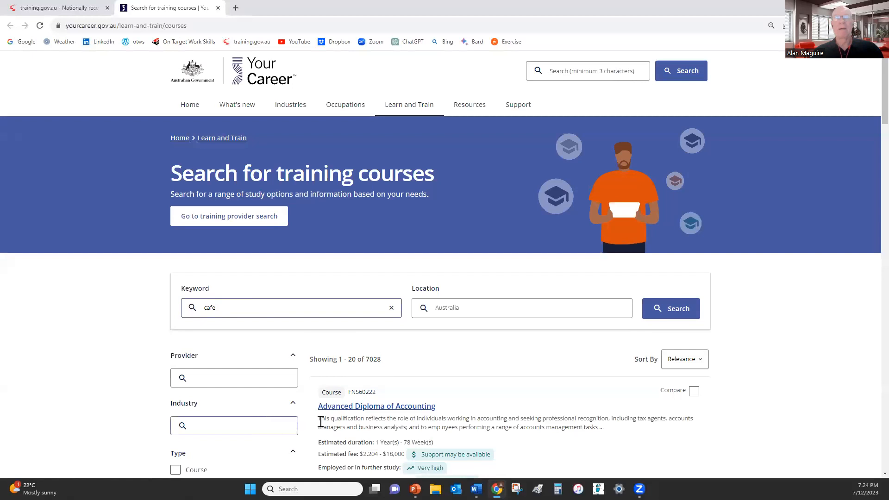
{"action": "left_click", "coordinate": [681, 312]}
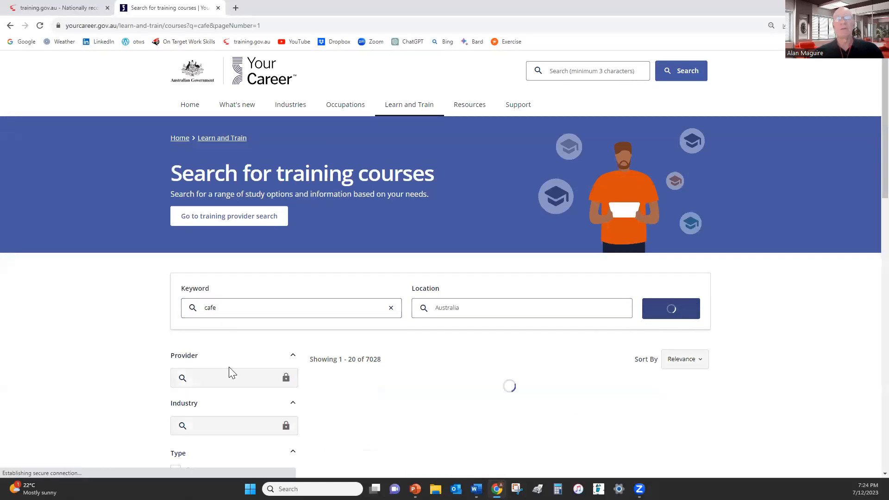
{"action": "scroll", "coordinate": [108, 374], "scroll_direction": "down", "scroll_amount": 3}
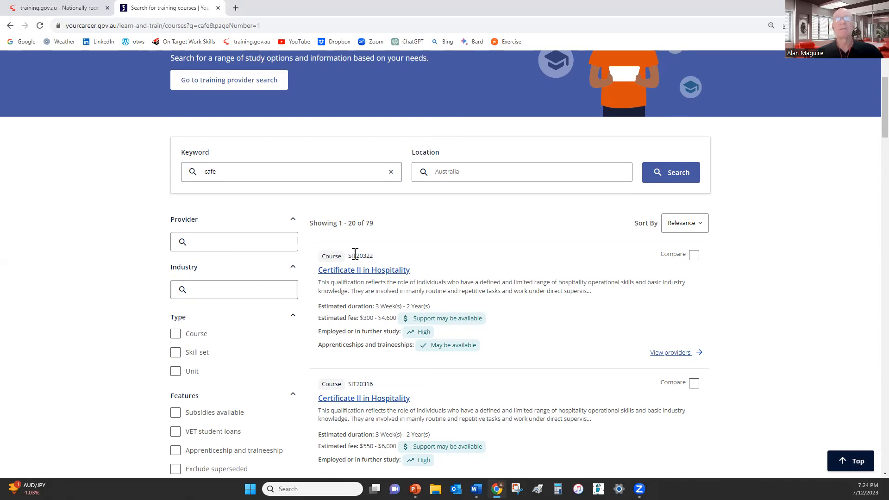
{"action": "left_click_drag", "start_coordinate": [353, 255], "coordinate": [381, 259]}
{"action": "key", "text": "ctrl+c"}
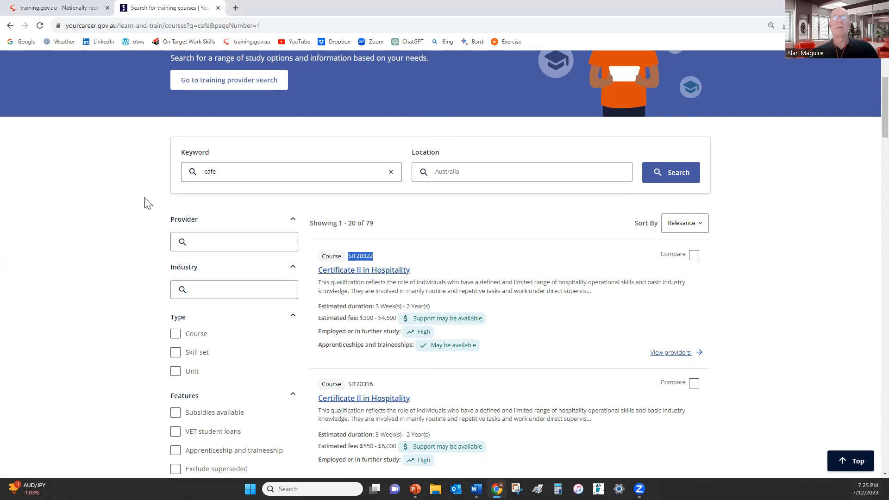
{"action": "left_click", "coordinate": [60, 11]}
Look up SIT20322 on training.gov.au and scroll to its packaging rules of 6 core and 6 elective units
{"action": "left_click", "coordinate": [280, 204]}
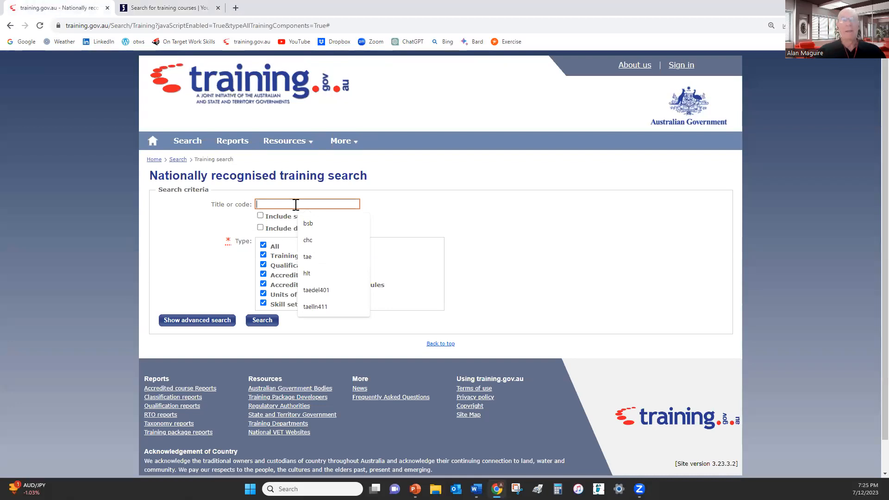
{"action": "key", "text": "ctrl+v"}
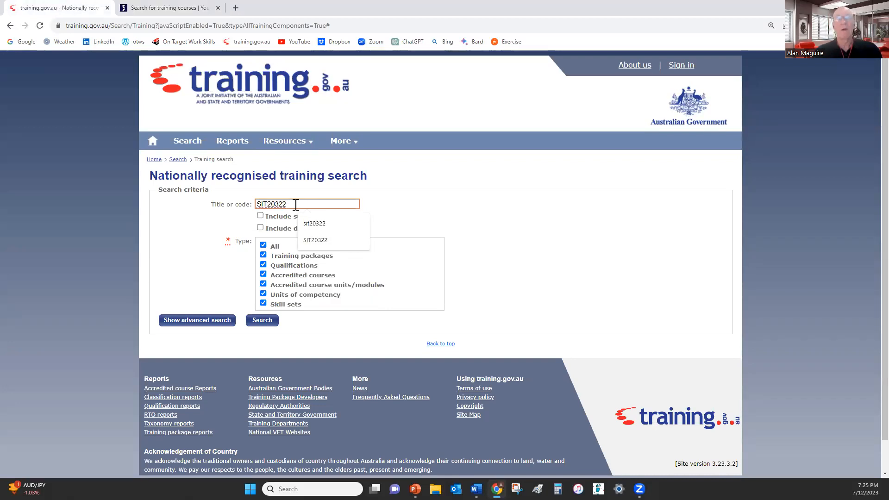
{"action": "left_click", "coordinate": [250, 324]}
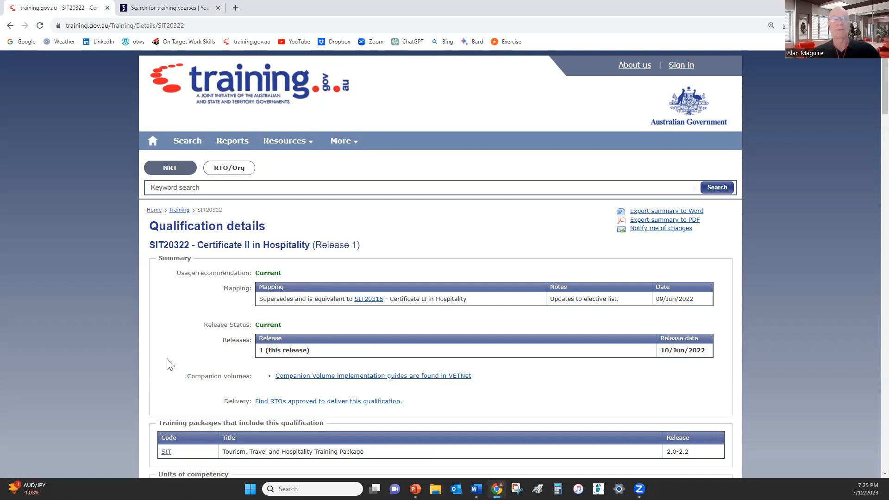
{"action": "scroll", "coordinate": [167, 364], "scroll_direction": "down", "scroll_amount": 9}
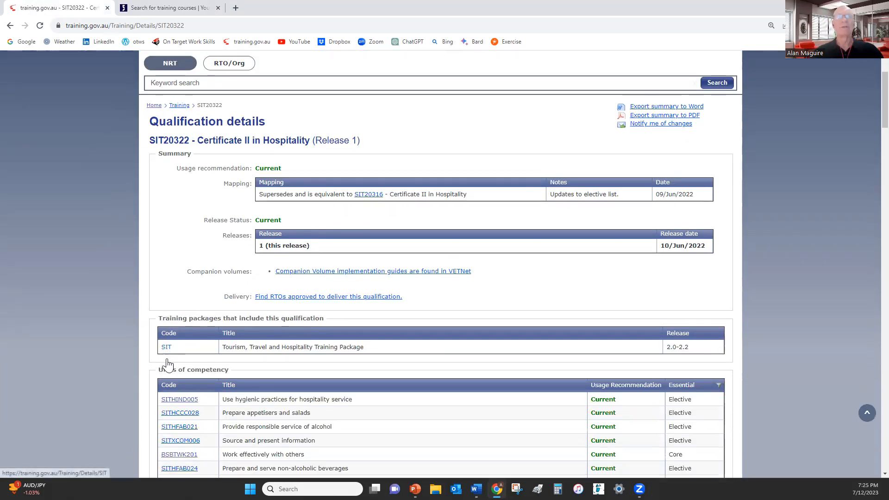
{"action": "scroll", "coordinate": [167, 364], "scroll_direction": "down", "scroll_amount": 12}
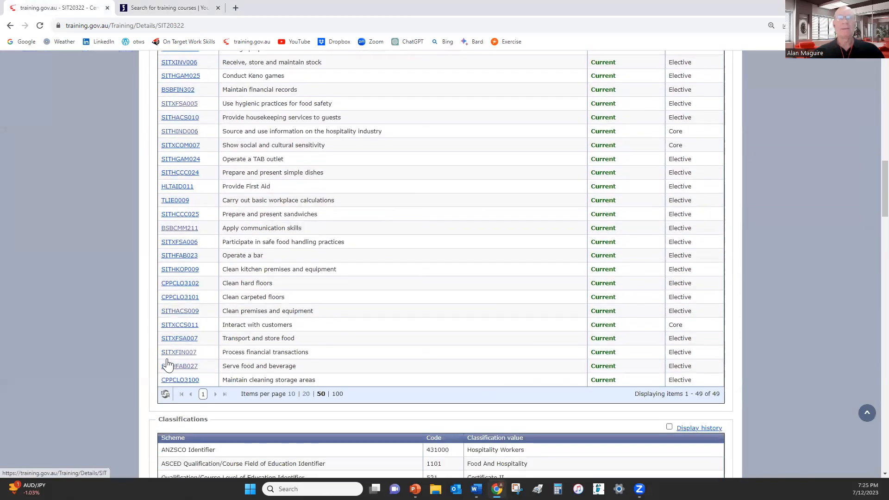
{"action": "scroll", "coordinate": [167, 364], "scroll_direction": "down", "scroll_amount": 2}
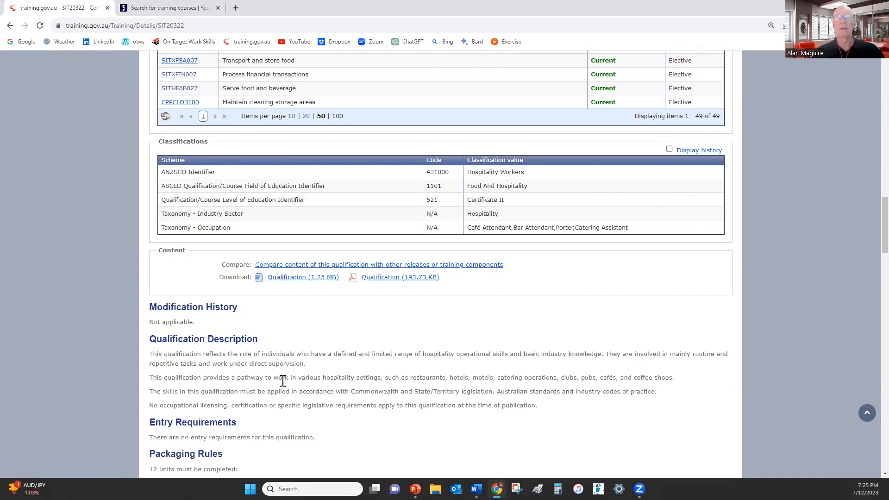
{"action": "scroll", "coordinate": [234, 380], "scroll_direction": "down", "scroll_amount": 1}
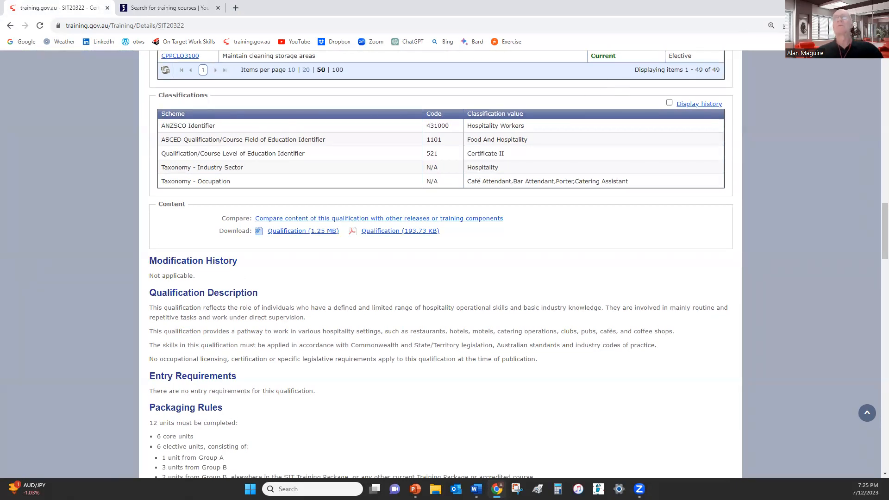
{"action": "mouse_move", "coordinate": [857, 7]}
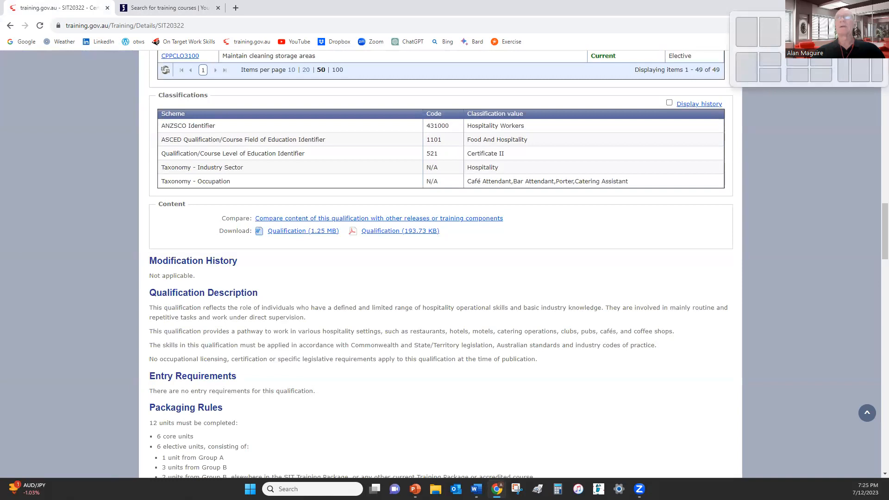
{"action": "left_click", "coordinate": [770, 31]}
Place Word beside the browser and scroll the worksheet to the Step 2 table
{"action": "left_click", "coordinate": [284, 359]}
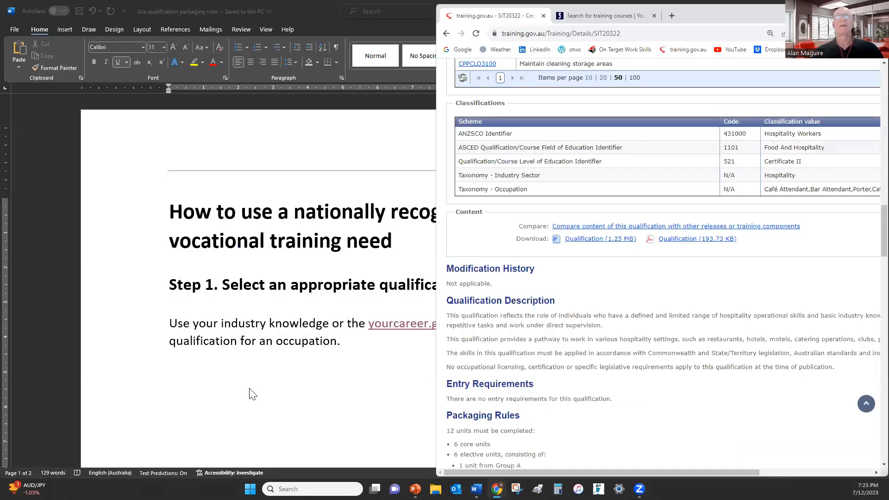
{"action": "left_click", "coordinate": [835, 12]}
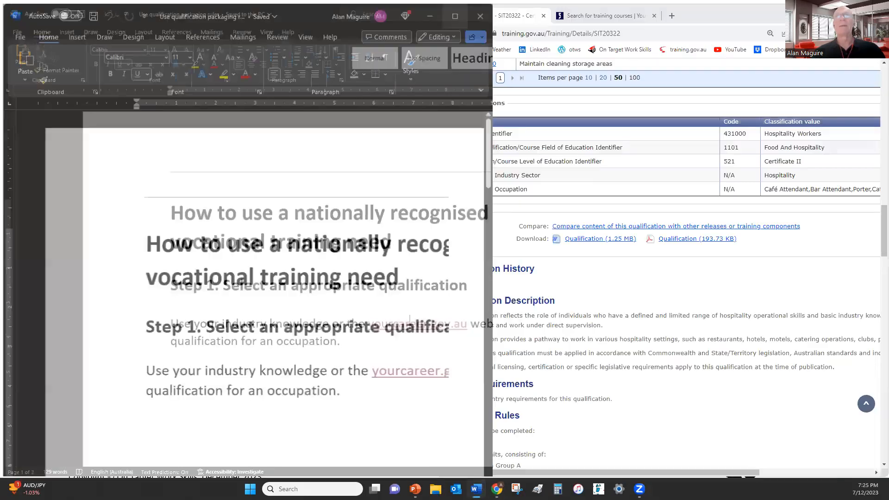
{"action": "scroll", "coordinate": [231, 343], "scroll_direction": "down", "scroll_amount": 6}
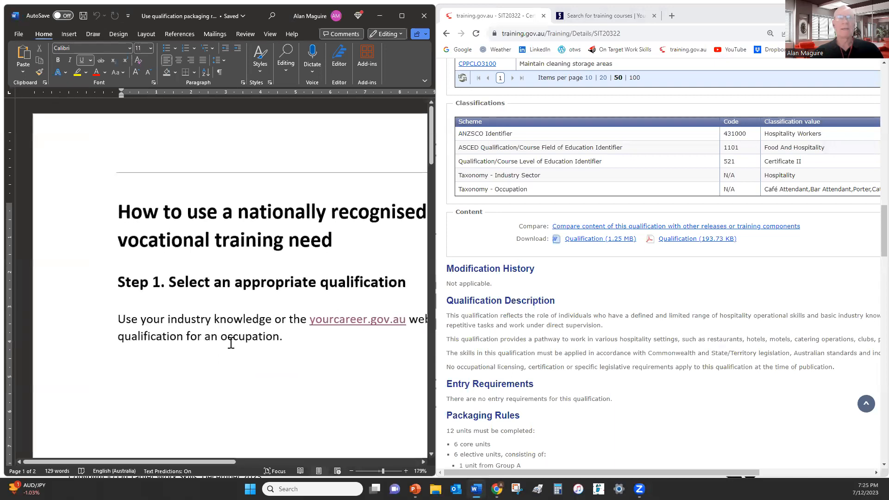
{"action": "scroll", "coordinate": [230, 342], "scroll_direction": "down", "scroll_amount": 2}
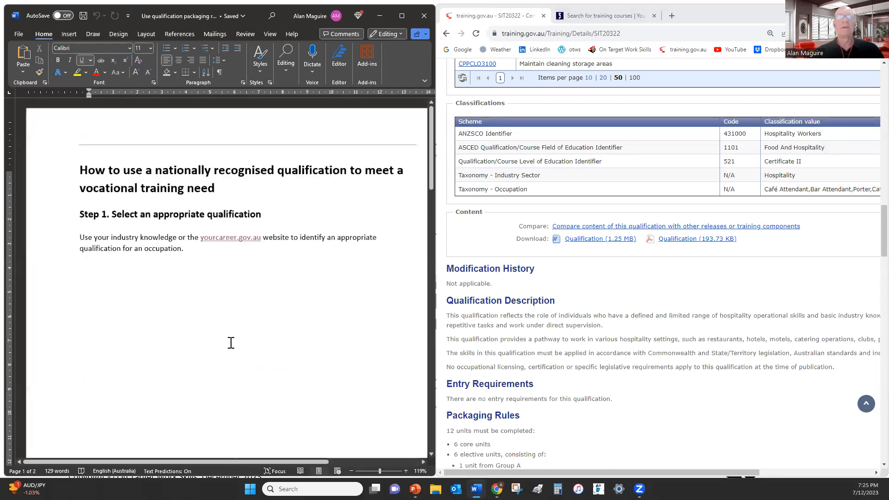
{"action": "scroll", "coordinate": [230, 342], "scroll_direction": "down", "scroll_amount": 5}
{"action": "scroll", "coordinate": [231, 343], "scroll_direction": "down", "scroll_amount": 8}
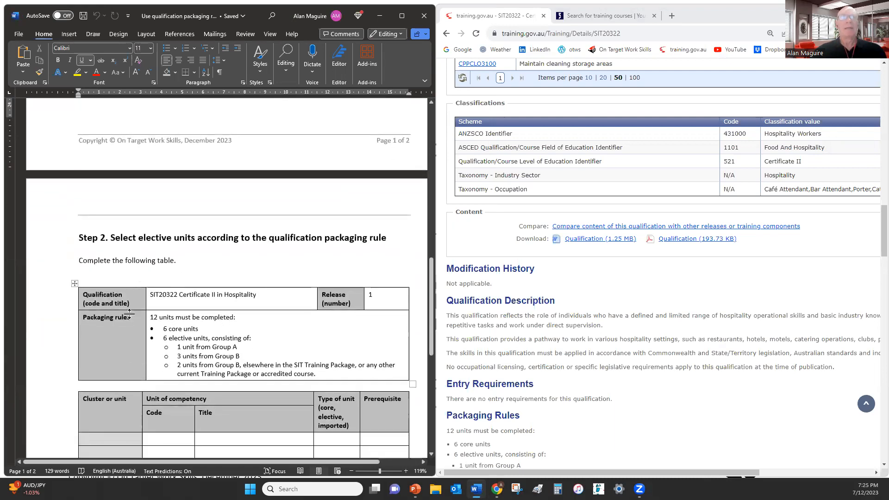
{"action": "left_click", "coordinate": [218, 353]}
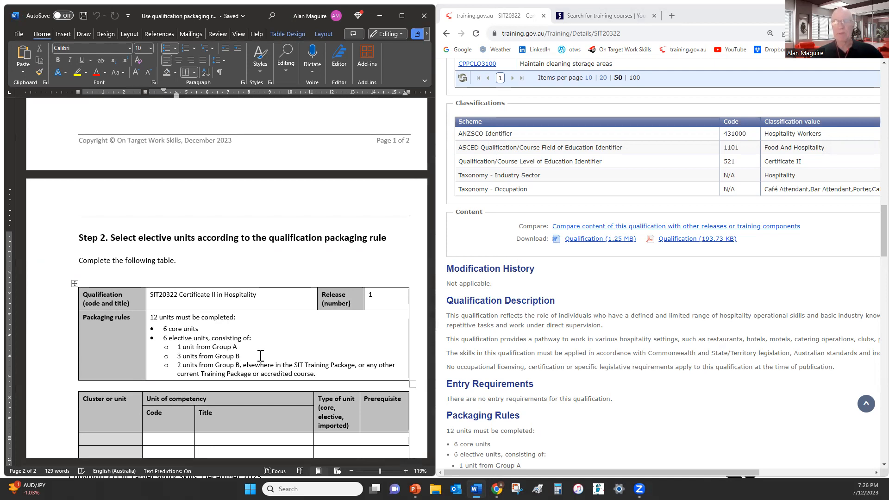
Scroll the qualification page and select the blank rows of the unit table
{"action": "scroll", "coordinate": [241, 387], "scroll_direction": "down", "scroll_amount": 2}
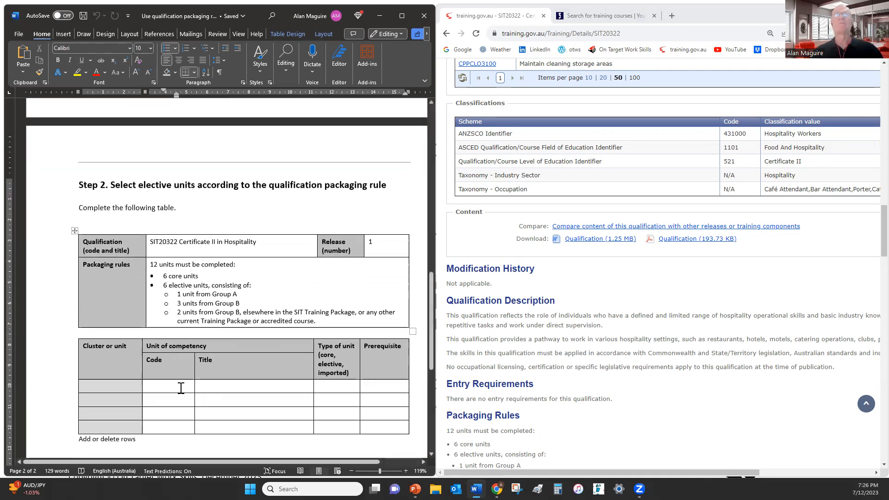
{"action": "scroll", "coordinate": [486, 379], "scroll_direction": "down", "scroll_amount": 1}
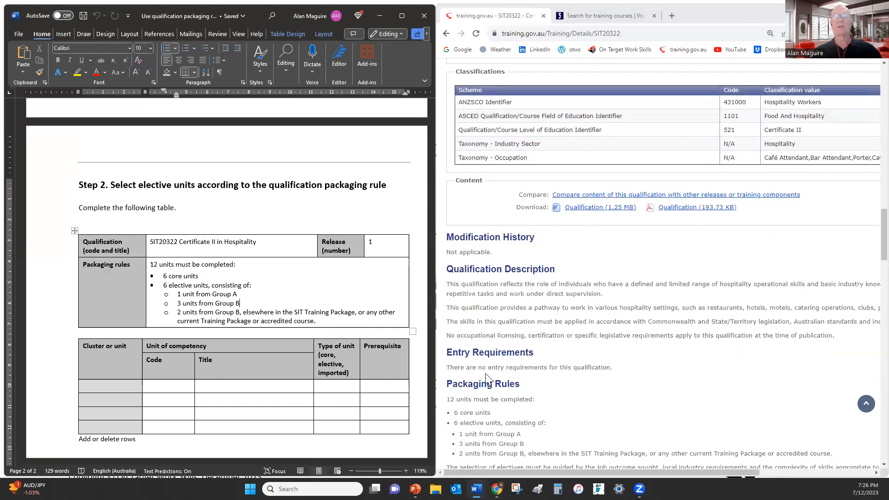
{"action": "left_click", "coordinate": [480, 385]}
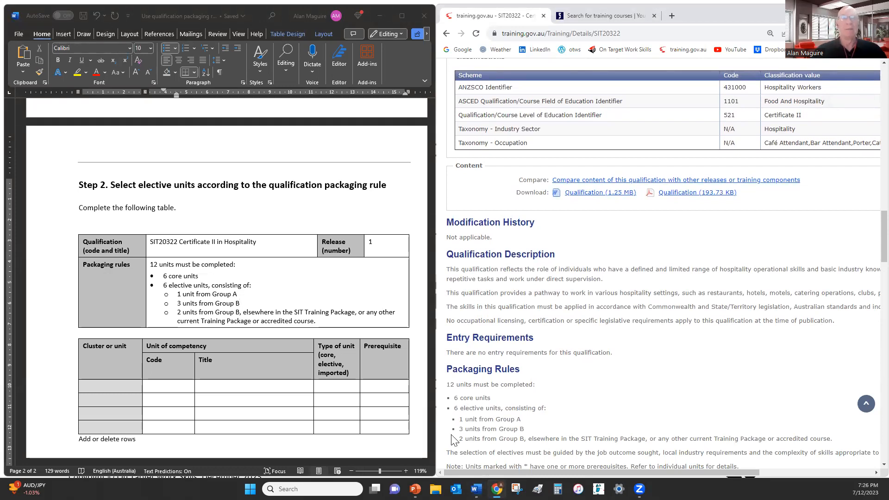
{"action": "scroll", "coordinate": [233, 406], "scroll_direction": "down", "scroll_amount": 1}
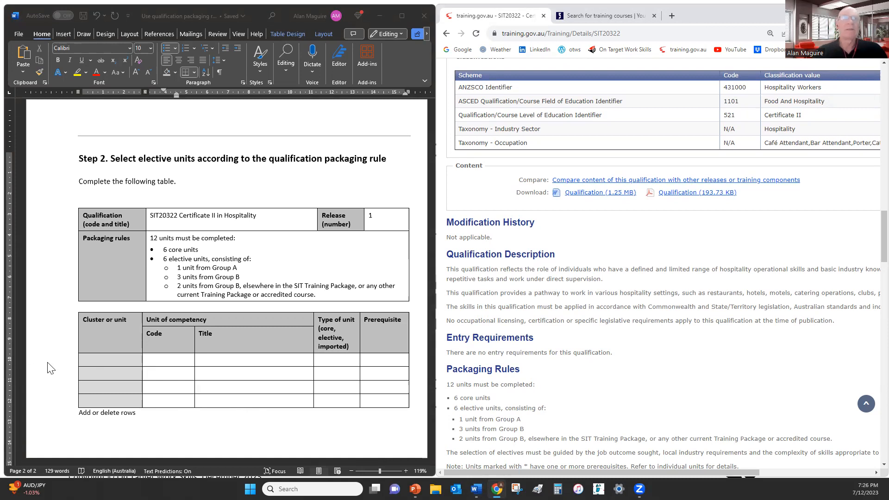
{"action": "left_click_drag", "start_coordinate": [37, 361], "coordinate": [51, 404]}
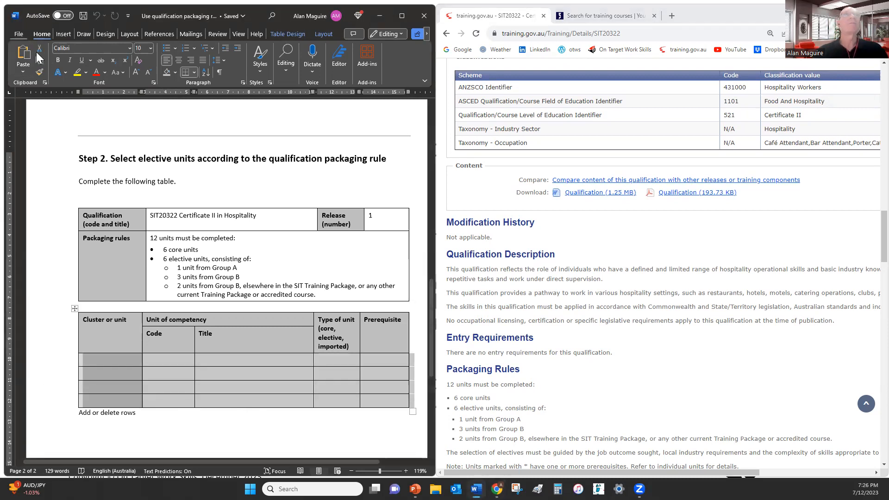
Paste extra blank rows into the unit table and bring the Core units list into view
{"action": "left_click", "coordinate": [20, 56]}
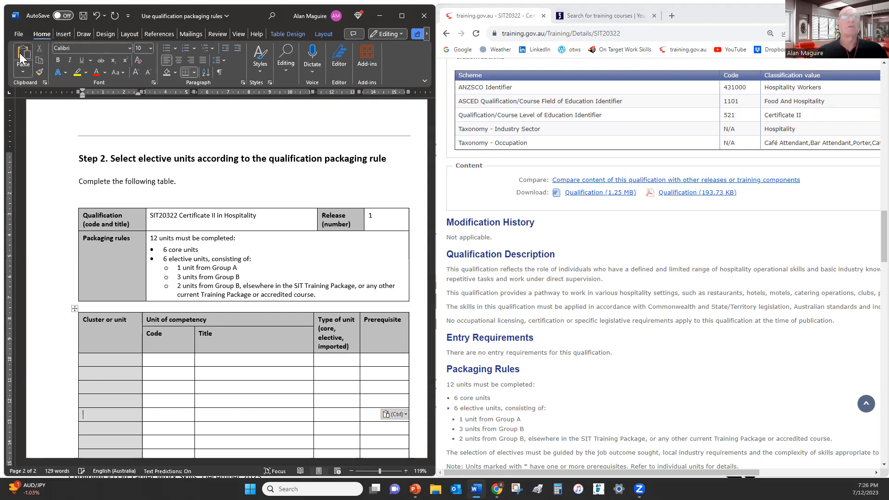
{"action": "scroll", "coordinate": [222, 374], "scroll_direction": "down", "scroll_amount": 2}
{"action": "scroll", "coordinate": [231, 373], "scroll_direction": "down", "scroll_amount": 2}
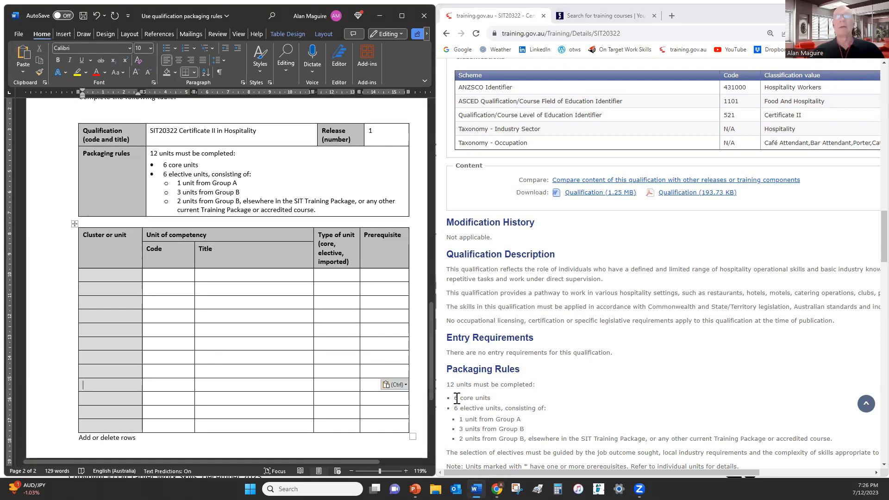
{"action": "scroll", "coordinate": [472, 398], "scroll_direction": "down", "scroll_amount": 1}
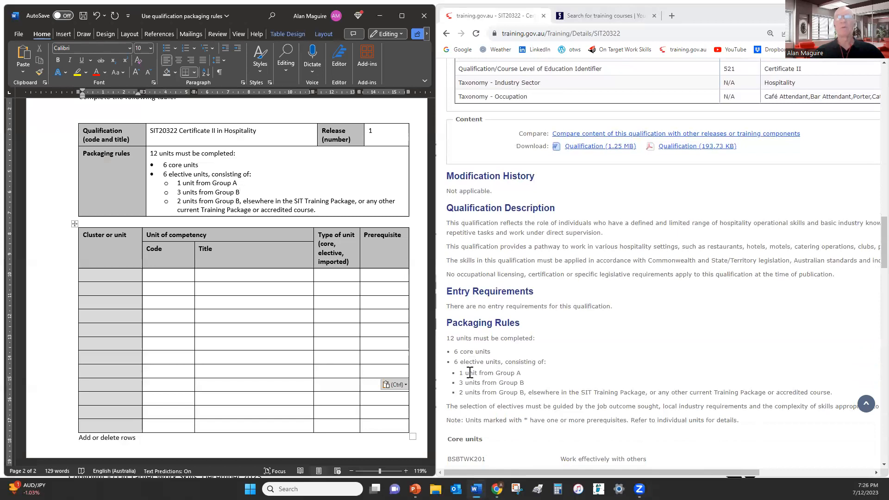
{"action": "left_click", "coordinate": [465, 351]}
{"action": "scroll", "coordinate": [466, 353], "scroll_direction": "down", "scroll_amount": 2}
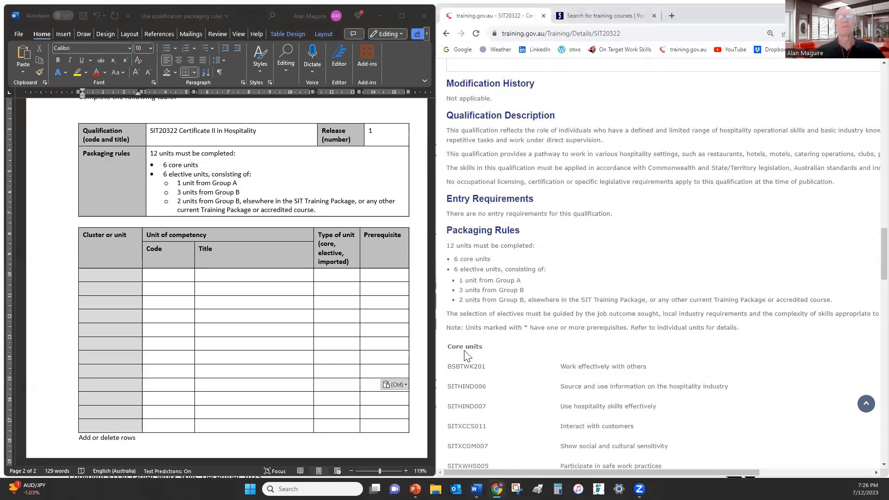
{"action": "scroll", "coordinate": [464, 351], "scroll_direction": "down", "scroll_amount": 1}
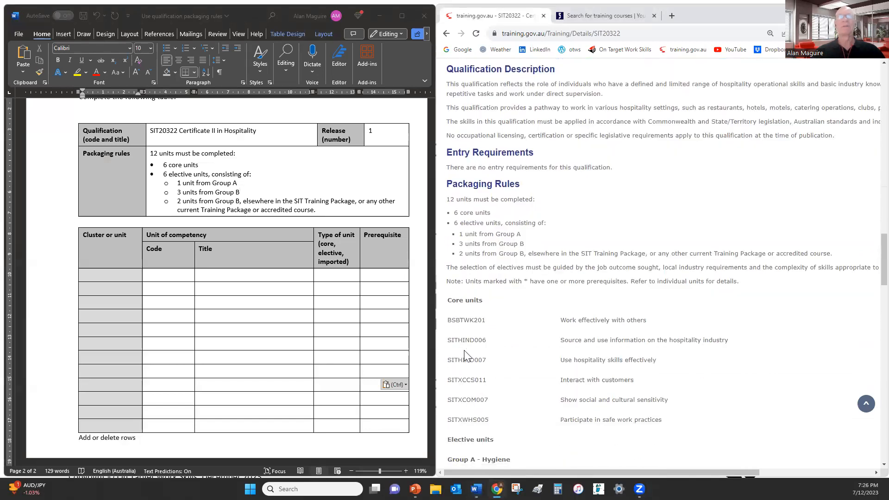
Enter BSBTWK201 Work effectively with others in the first row as Core, prerequisite None
{"action": "double_click", "coordinate": [470, 320]}
{"action": "key", "text": "ctrl+c"}
{"action": "left_click", "coordinate": [158, 275]}
{"action": "key", "text": "ctrl+v"}
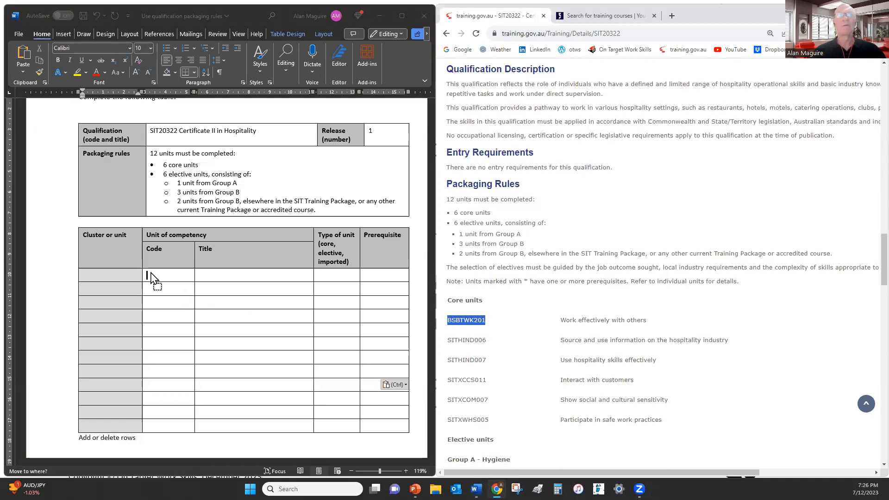
{"action": "mouse_move", "coordinate": [560, 320]}
{"action": "left_mouse_down"}
{"action": "mouse_move", "coordinate": [647, 321]}
{"action": "mouse_move", "coordinate": [460, 320]}
{"action": "mouse_move", "coordinate": [234, 278]}
{"action": "left_mouse_up"}
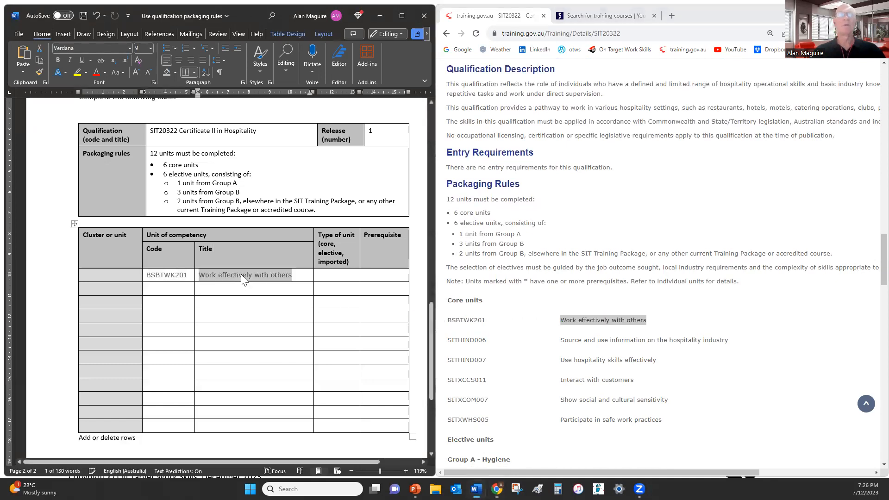
{"action": "left_click", "coordinate": [346, 278]}
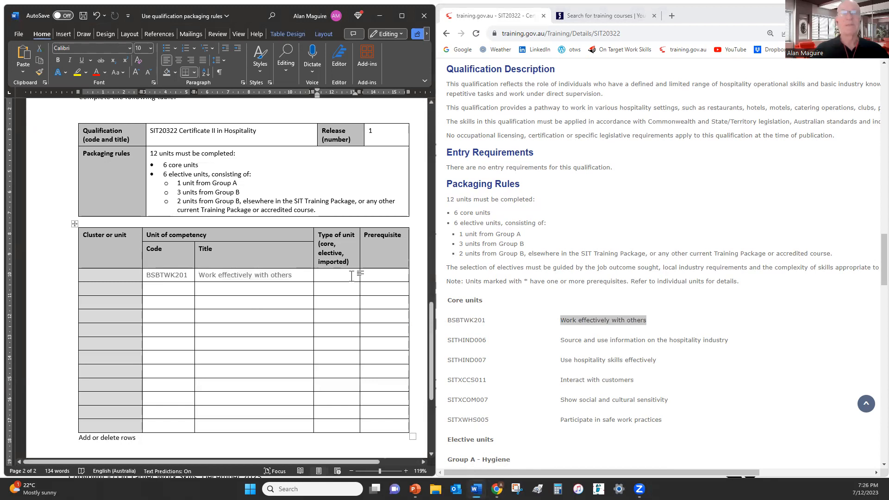
{"action": "type", "text": "Core"}
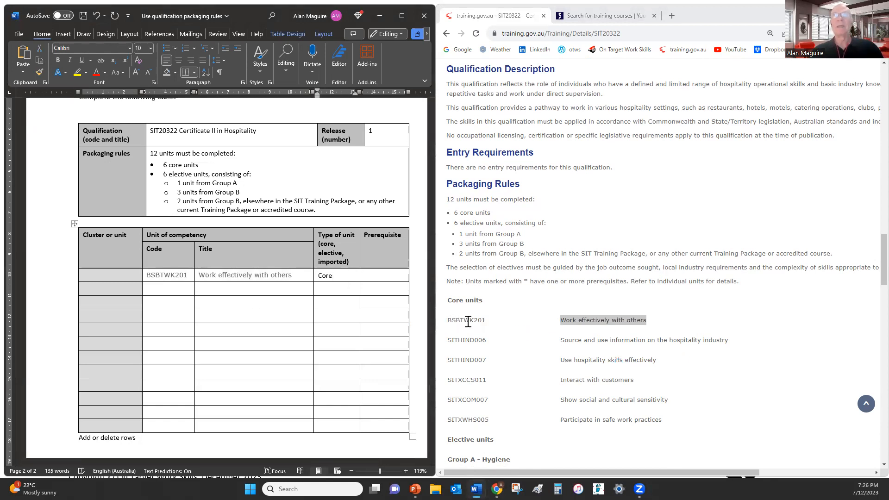
{"action": "left_click", "coordinate": [464, 282]}
{"action": "left_click_drag", "start_coordinate": [468, 282], "coordinate": [741, 283]}
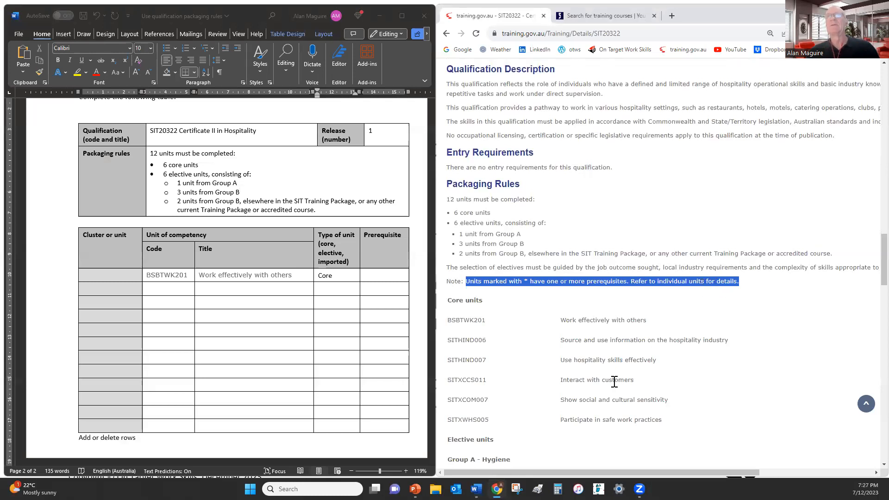
{"action": "left_click", "coordinate": [477, 323]}
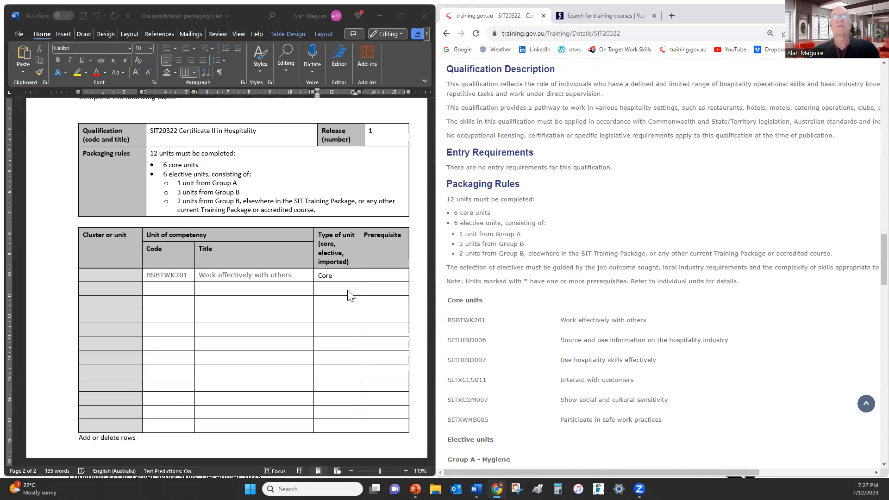
{"action": "left_click", "coordinate": [375, 281]}
{"action": "left_click", "coordinate": [378, 278]}
{"action": "type", "text": "None"}
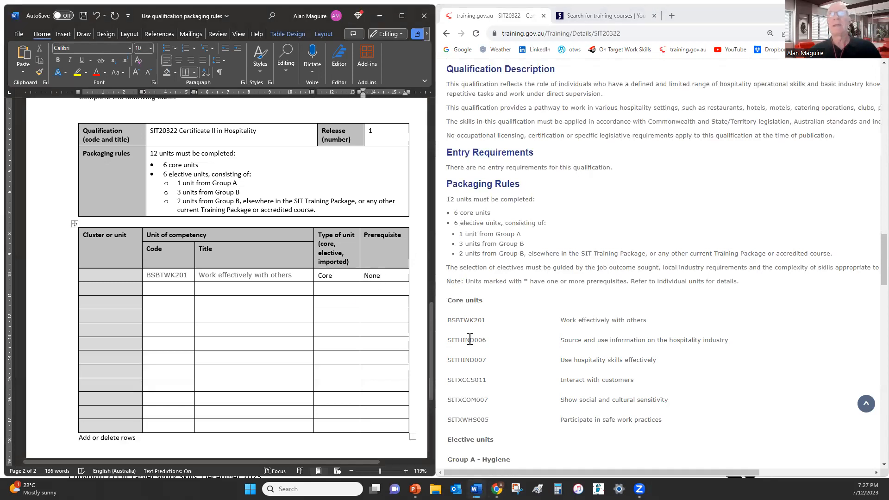
Copy core units SITHIND006 and SITHIND007 with their titles into rows 2 and 3
{"action": "left_click", "coordinate": [456, 341]}
{"action": "double_click", "coordinate": [483, 341]}
{"action": "key", "text": "ctrl+c"}
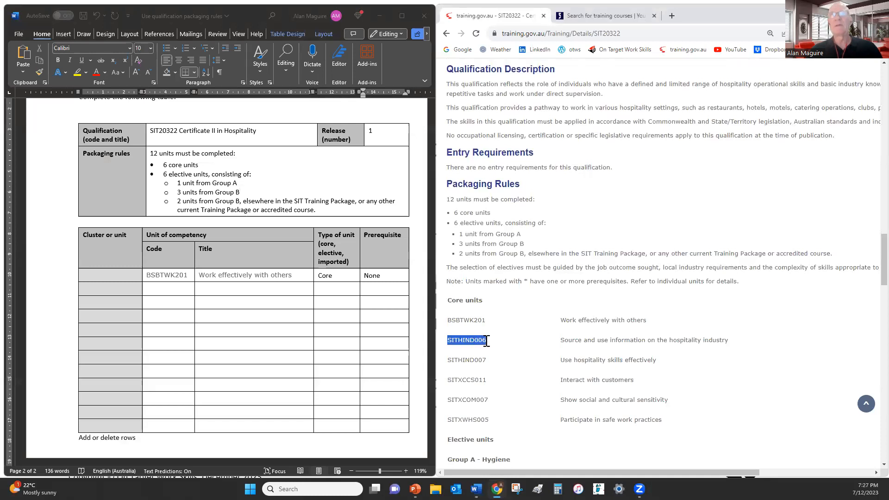
{"action": "left_click", "coordinate": [169, 289]}
{"action": "key", "text": "ctrl+v"}
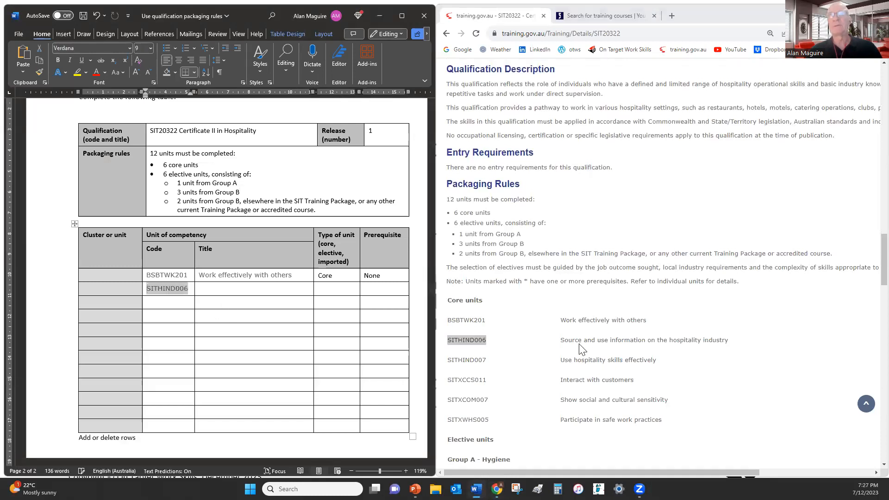
{"action": "left_click_drag", "start_coordinate": [561, 342], "coordinate": [258, 292]}
{"action": "left_click", "coordinate": [449, 360]}
{"action": "left_click_drag", "start_coordinate": [450, 359], "coordinate": [178, 311]}
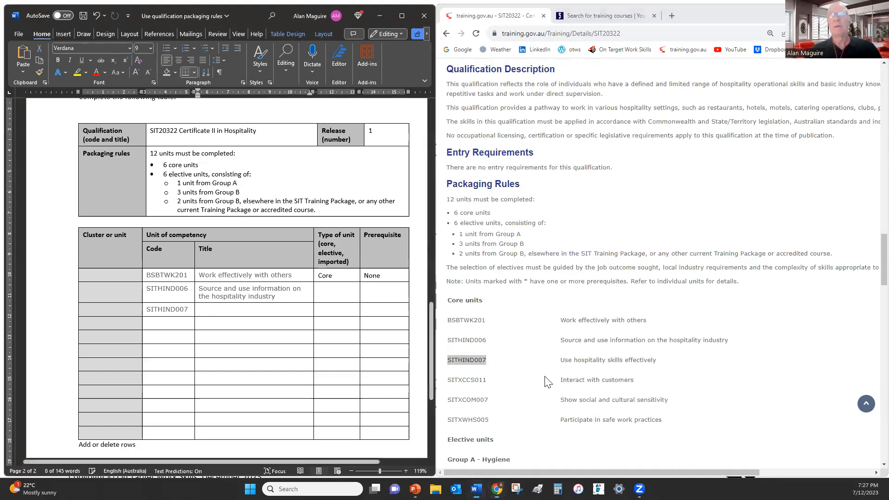
{"action": "left_click", "coordinate": [565, 360]}
{"action": "left_click_drag", "start_coordinate": [564, 359], "coordinate": [636, 360]}
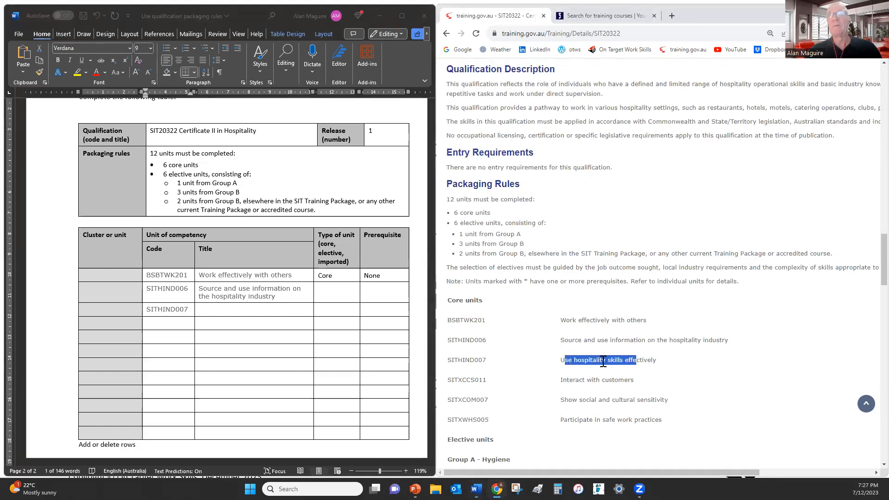
{"action": "left_click", "coordinate": [575, 360]}
{"action": "left_click_drag", "start_coordinate": [560, 360], "coordinate": [258, 311]}
{"action": "left_click", "coordinate": [450, 377]}
Drag SITXCCS011 Interact with customers and SITXCOM007 into rows 4 and 5, undoing a broken drop
{"action": "left_click_drag", "start_coordinate": [450, 377], "coordinate": [212, 361]}
{"action": "left_click_drag", "start_coordinate": [188, 330], "coordinate": [187, 329]}
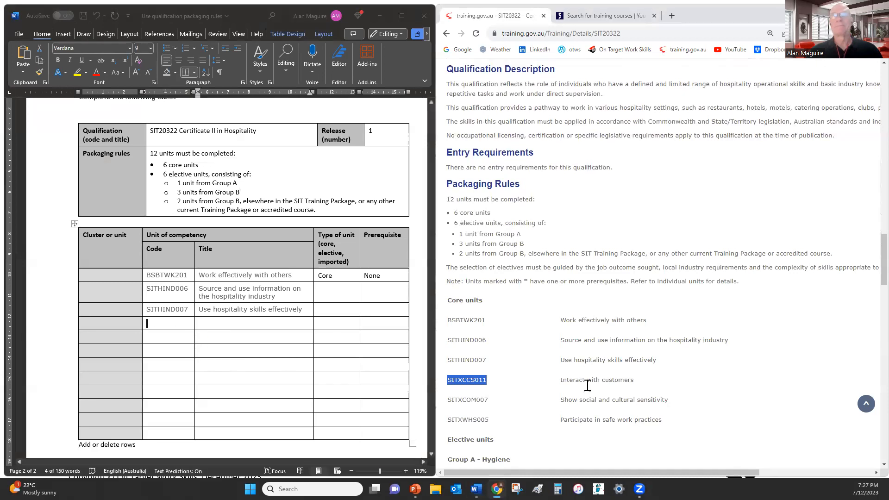
{"action": "left_click_drag", "start_coordinate": [560, 380], "coordinate": [296, 324]}
{"action": "left_click_drag", "start_coordinate": [449, 400], "coordinate": [184, 341]}
{"action": "left_click_drag", "start_coordinate": [560, 401], "coordinate": [685, 411]}
{"action": "left_click_drag", "start_coordinate": [560, 401], "coordinate": [297, 361]}
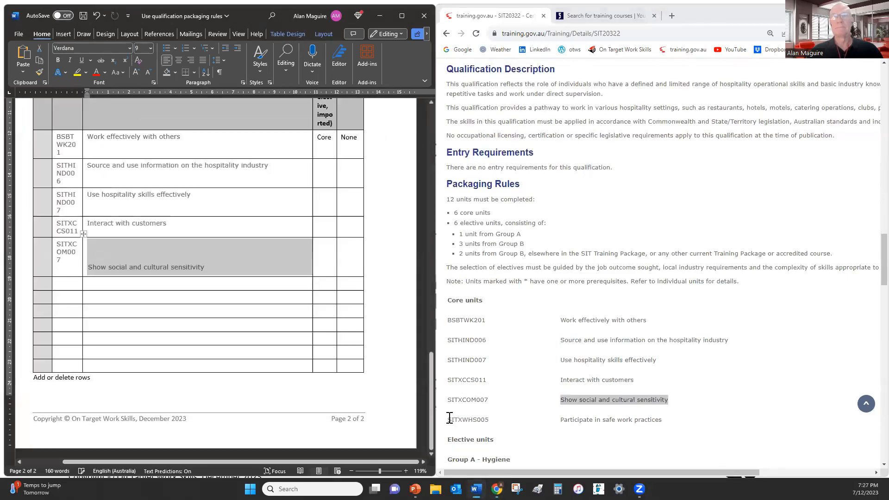
{"action": "double_click", "coordinate": [482, 419]}
{"action": "left_click_drag", "start_coordinate": [481, 420], "coordinate": [455, 418]}
{"action": "left_click", "coordinate": [392, 9]}
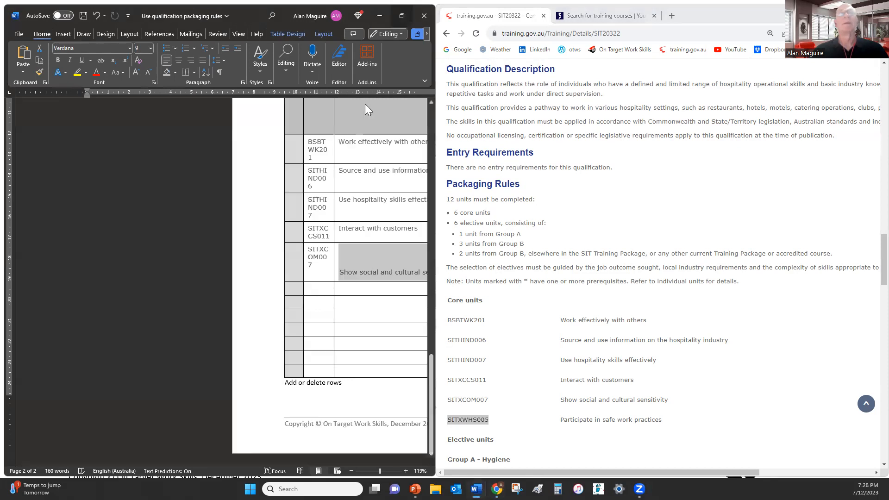
{"action": "left_click", "coordinate": [92, 10]}
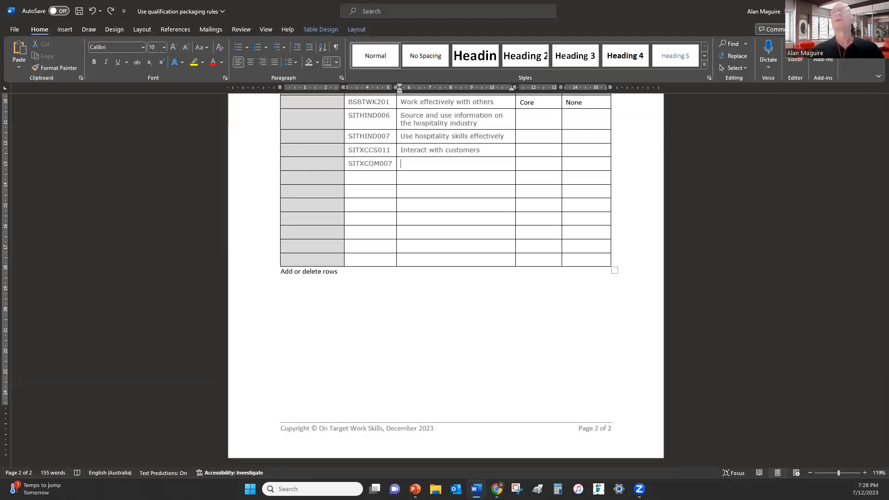
{"action": "left_click", "coordinate": [855, 11]}
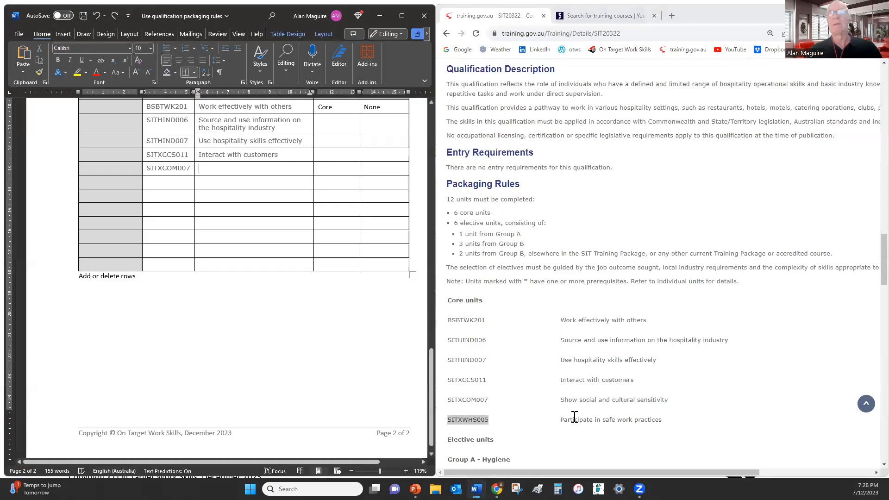
Paste the title Show social and cultural sensitivity beside SITXCOM007
{"action": "left_click", "coordinate": [568, 401]}
{"action": "left_click_drag", "start_coordinate": [560, 401], "coordinate": [667, 410]}
{"action": "key", "text": "ctrl+c"}
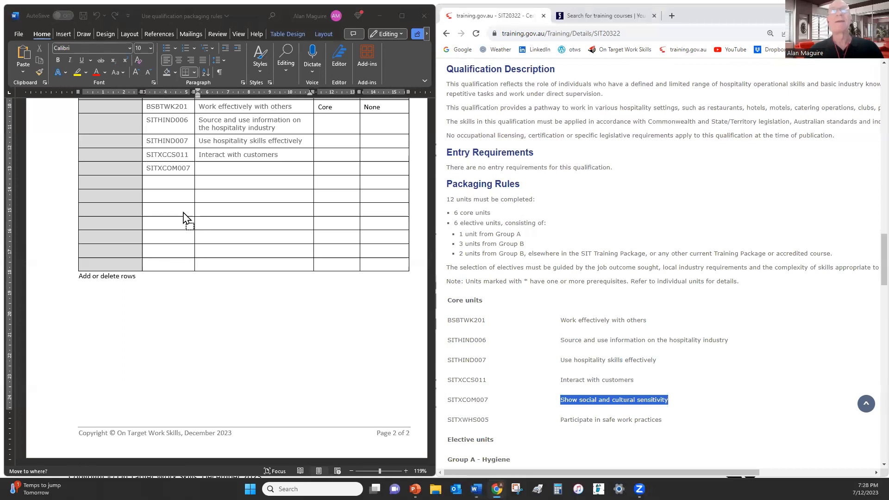
{"action": "left_click", "coordinate": [213, 170]}
{"action": "key", "text": "ctrl+v"}
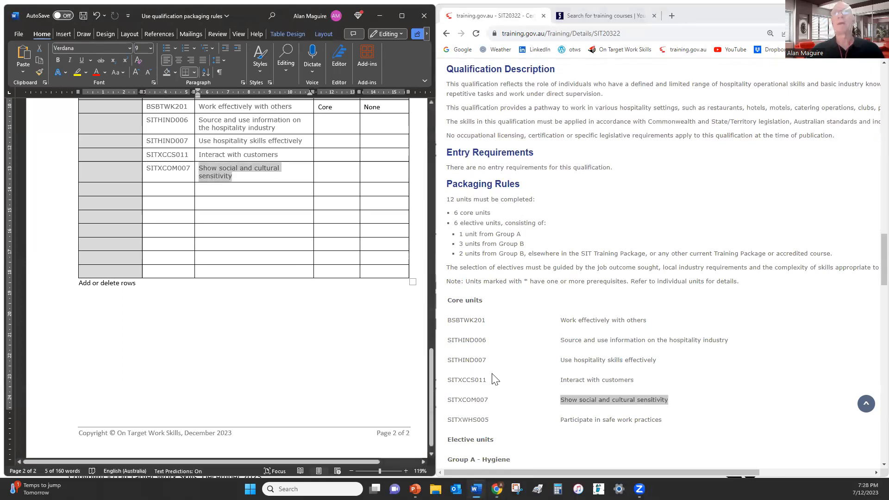
Add SITXWHS005 Participate in safe work practices as the sixth core row
{"action": "left_click", "coordinate": [449, 420]}
{"action": "left_click_drag", "start_coordinate": [449, 420], "coordinate": [492, 425]}
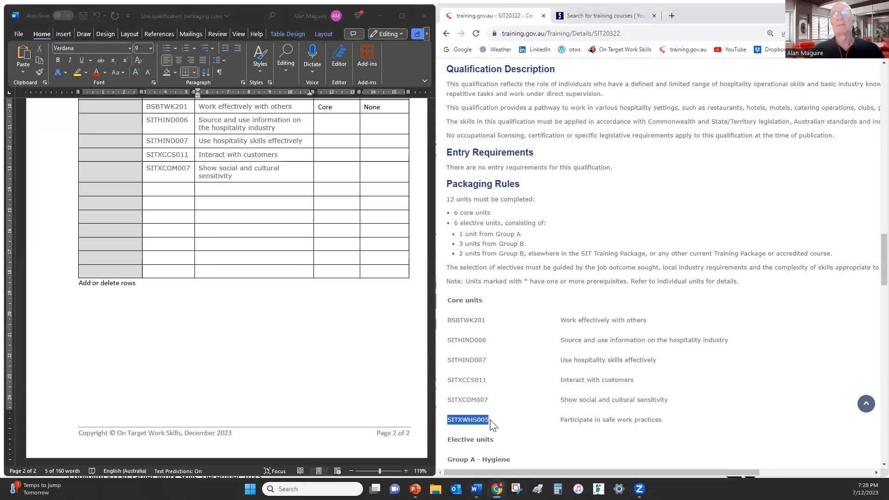
{"action": "key", "text": "ctrl+c"}
{"action": "left_click", "coordinate": [179, 190]}
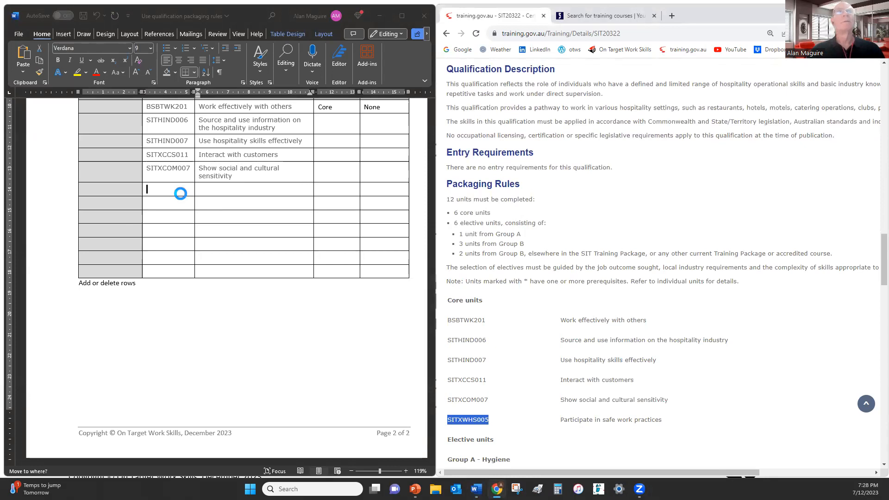
{"action": "key", "text": "ctrl+v"}
{"action": "left_click_drag", "start_coordinate": [563, 420], "coordinate": [662, 421]}
{"action": "key", "text": "ctrl+c"}
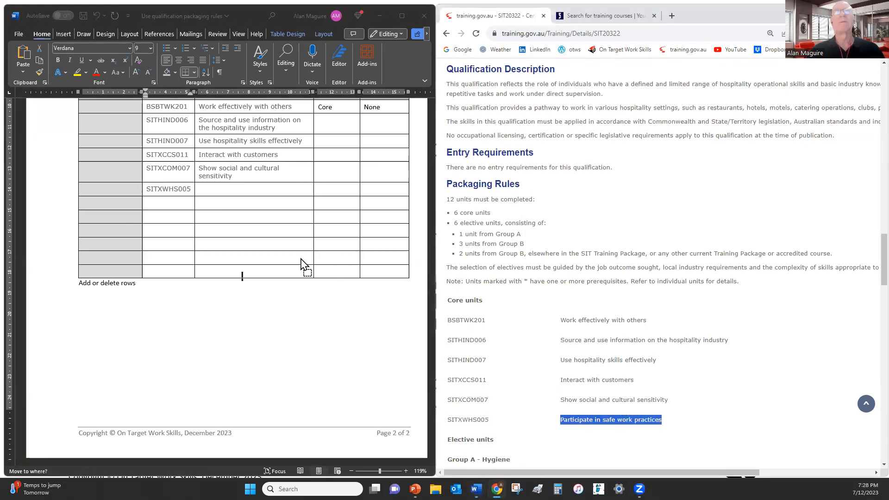
{"action": "left_click", "coordinate": [249, 193]}
{"action": "key", "text": "ctrl+v"}
{"action": "scroll", "coordinate": [239, 244], "scroll_direction": "up", "scroll_amount": 1}
{"action": "scroll", "coordinate": [240, 247], "scroll_direction": "up", "scroll_amount": 3}
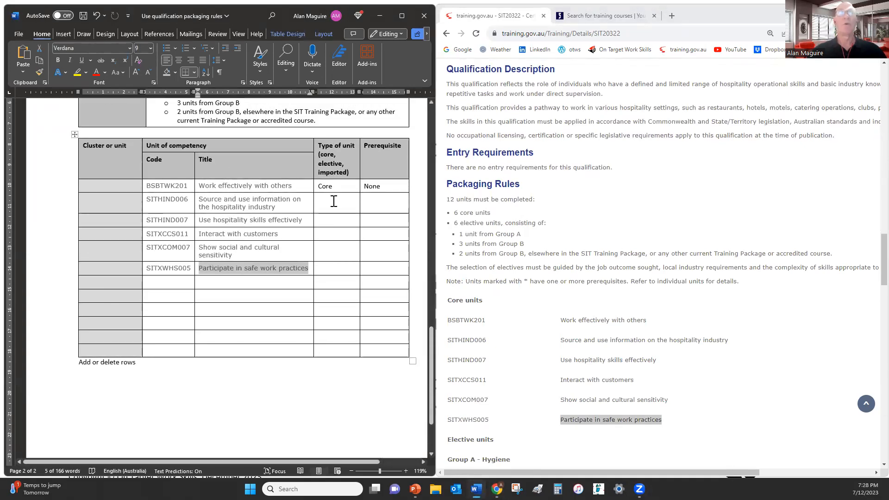
Fill the five remaining core rows with type Core and prerequisite None
{"action": "left_click_drag", "start_coordinate": [320, 185], "coordinate": [331, 191]}
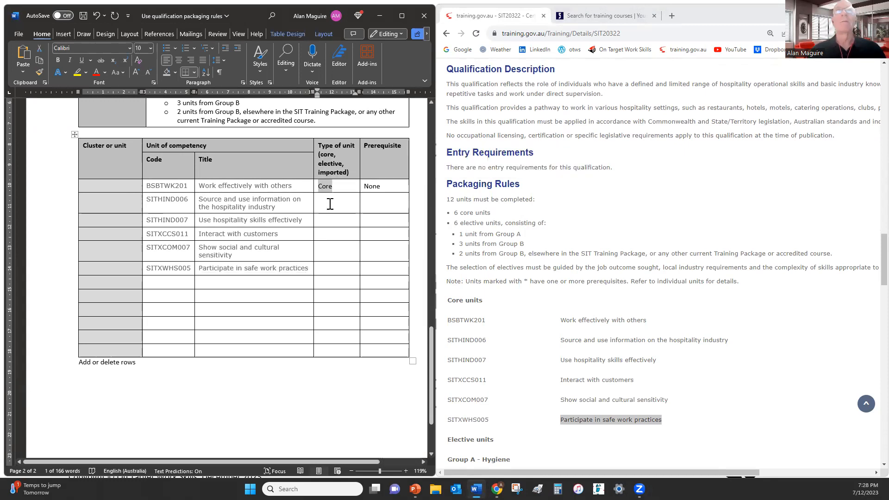
{"action": "left_click_drag", "start_coordinate": [329, 203], "coordinate": [338, 268]}
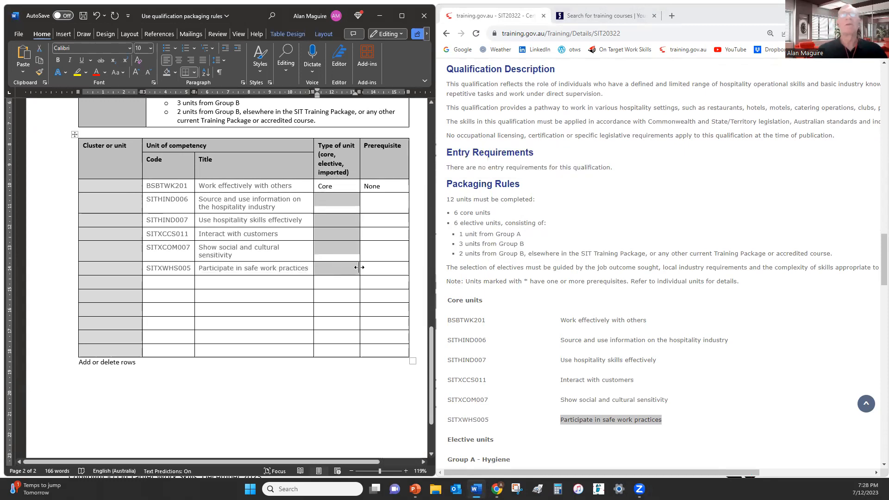
{"action": "key", "text": "ctrl+v"}
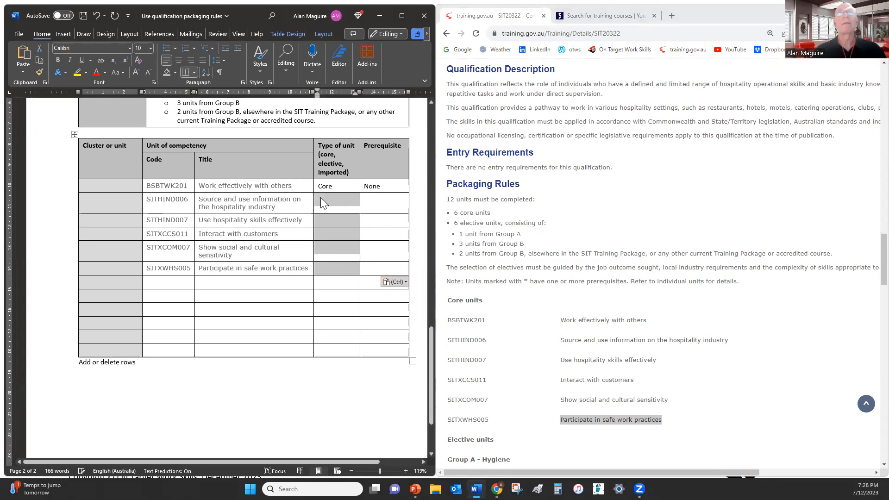
{"action": "double_click", "coordinate": [324, 186]}
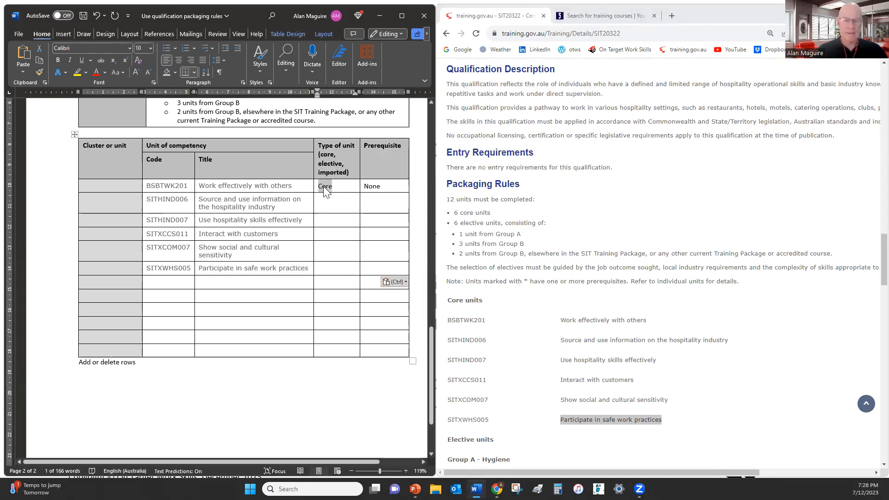
{"action": "key", "text": "ctrl+c"}
{"action": "left_click_drag", "start_coordinate": [333, 202], "coordinate": [334, 278]}
{"action": "key", "text": "ctrl+v"}
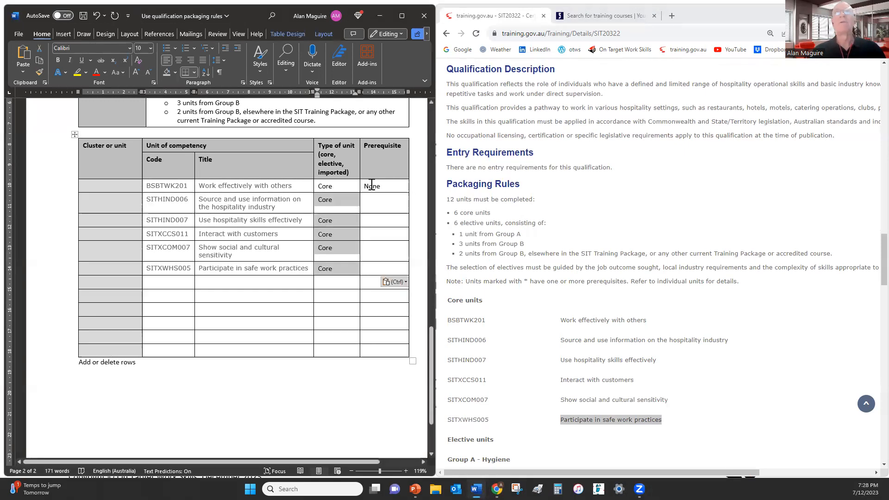
{"action": "double_click", "coordinate": [372, 186]}
{"action": "key", "text": "ctrl+c"}
{"action": "left_click_drag", "start_coordinate": [391, 206], "coordinate": [380, 267]}
{"action": "key", "text": "ctrl+v"}
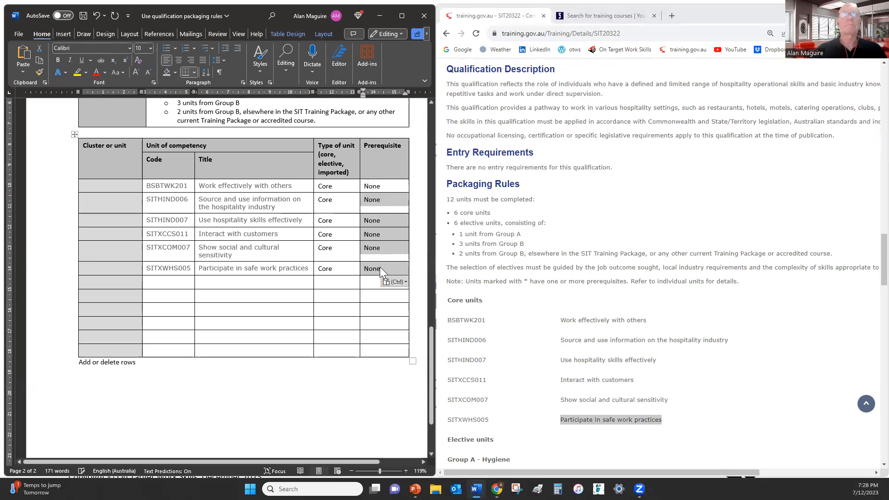
Use Format Painter from a Core cell to make the six core rows consistent
{"action": "left_click", "coordinate": [327, 203]}
{"action": "double_click", "coordinate": [327, 201]}
{"action": "left_click", "coordinate": [39, 71]}
{"action": "mouse_move", "coordinate": [161, 187]}
{"action": "left_mouse_down"}
{"action": "mouse_move", "coordinate": [259, 203]}
{"action": "mouse_move", "coordinate": [271, 271]}
{"action": "mouse_move", "coordinate": [315, 269]}
{"action": "left_mouse_up"}
Add SITXFSA005 Use hygienic practices for food safety as Group A with prerequisite None
{"action": "scroll", "coordinate": [584, 352], "scroll_direction": "down", "scroll_amount": 2}
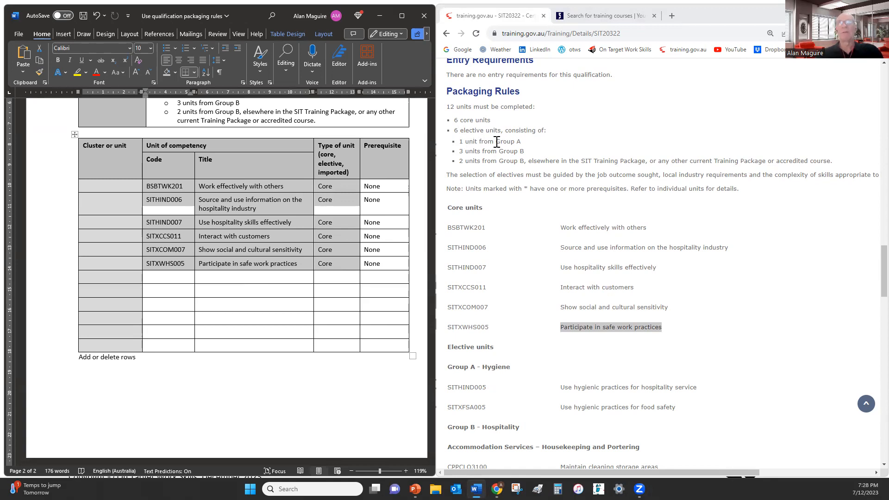
{"action": "scroll", "coordinate": [501, 287], "scroll_direction": "down", "scroll_amount": 3}
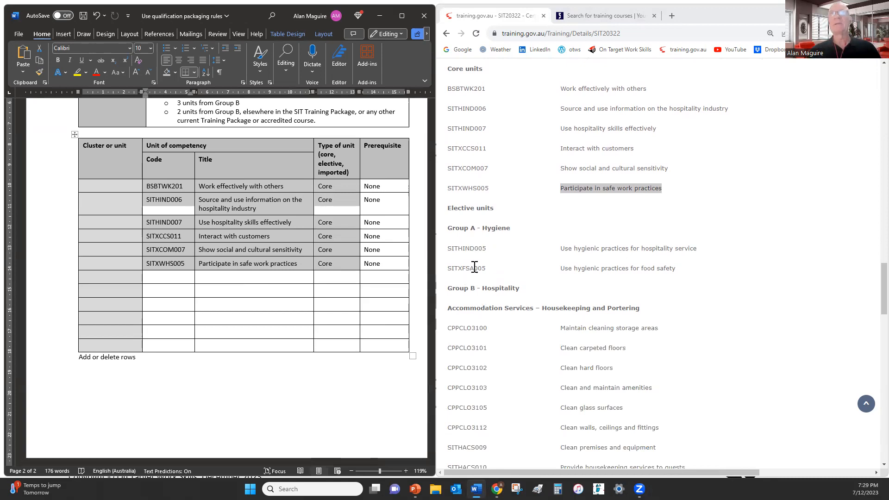
{"action": "left_click", "coordinate": [262, 277]}
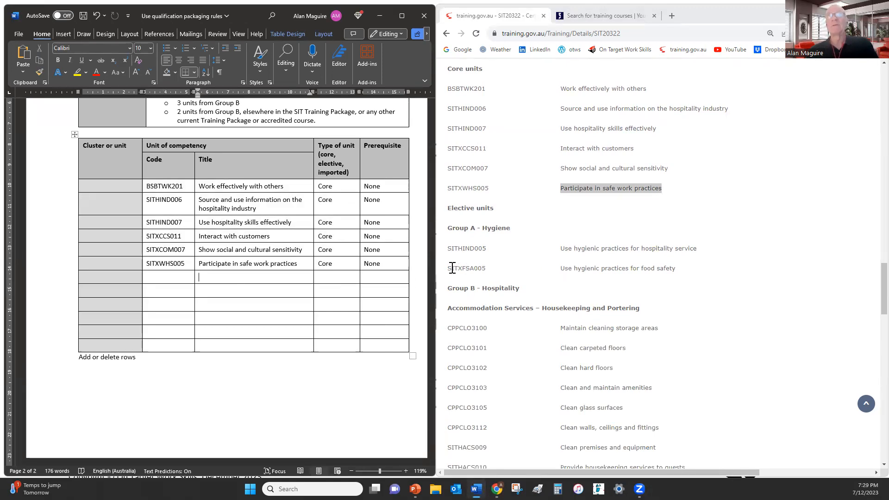
{"action": "left_click_drag", "start_coordinate": [448, 269], "coordinate": [175, 274]}
{"action": "left_click_drag", "start_coordinate": [561, 268], "coordinate": [278, 274]}
{"action": "left_click", "coordinate": [338, 280]}
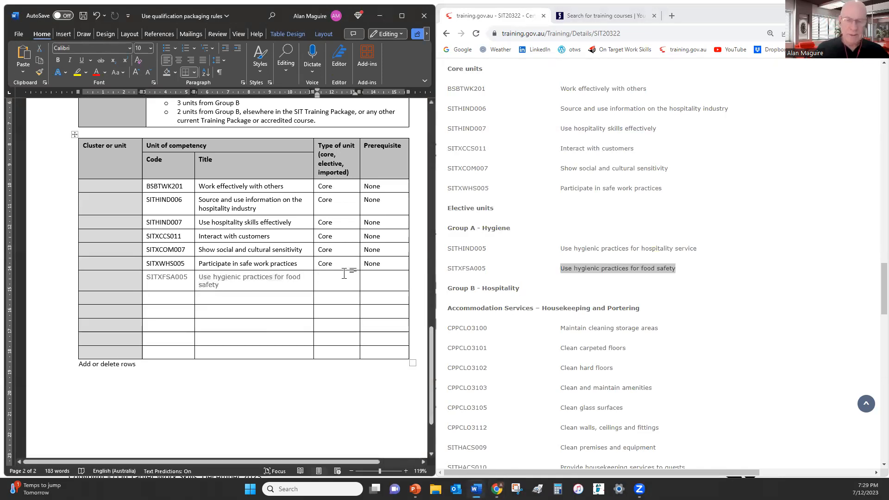
{"action": "type", "text": "Group A"}
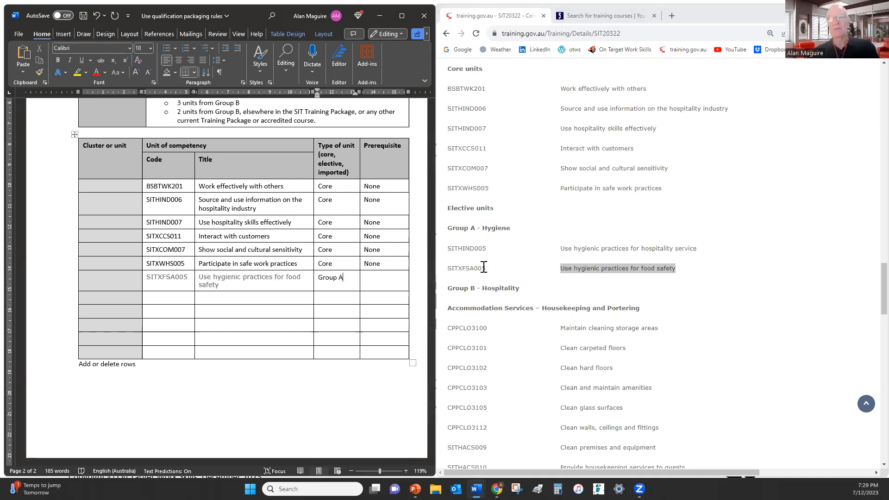
{"action": "double_click", "coordinate": [375, 263]}
{"action": "left_click_drag", "start_coordinate": [375, 264], "coordinate": [375, 279]}
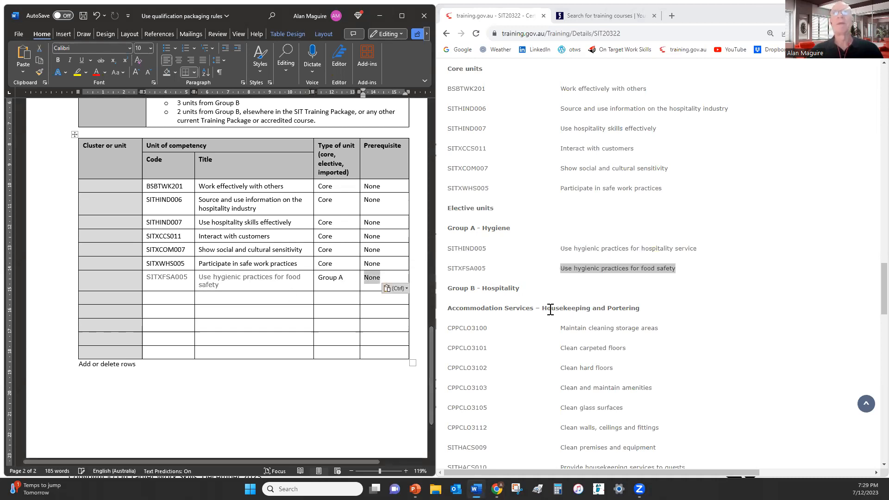
{"action": "scroll", "coordinate": [549, 309], "scroll_direction": "down", "scroll_amount": 1}
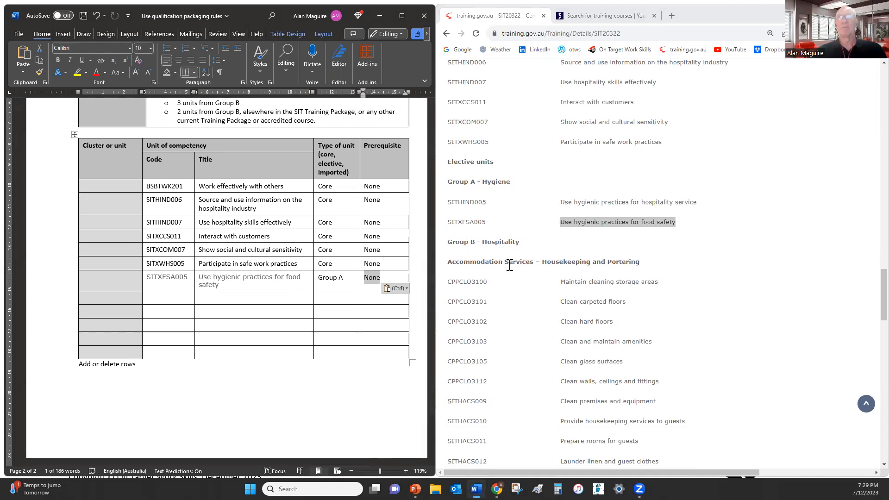
Copy the elective code SITHFAB025 into the next empty Code cell
{"action": "scroll", "coordinate": [556, 276], "scroll_direction": "down", "scroll_amount": 4}
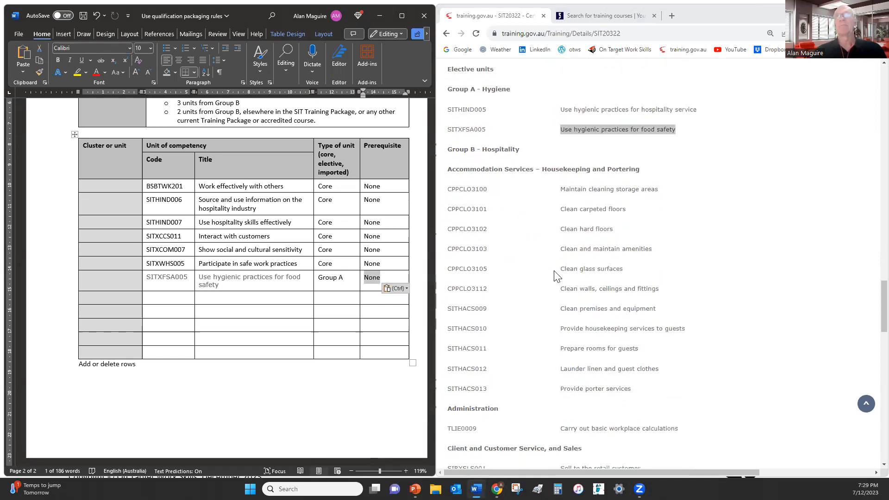
{"action": "scroll", "coordinate": [522, 345], "scroll_direction": "down", "scroll_amount": 1}
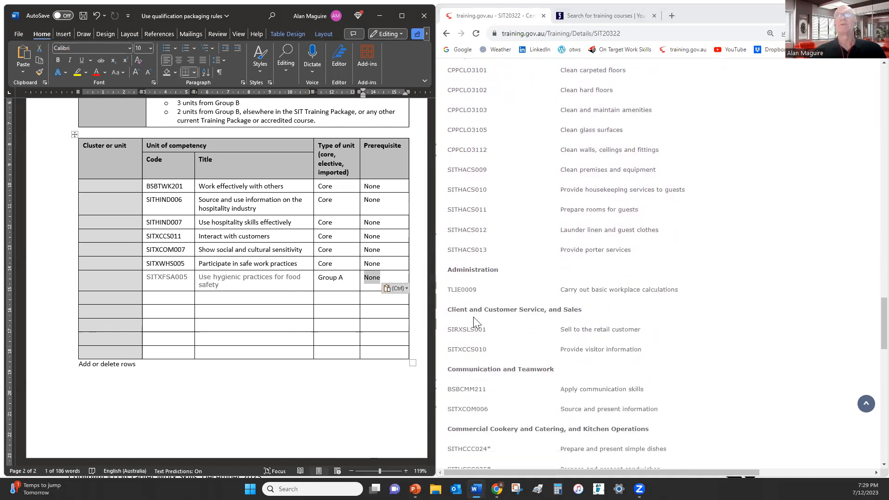
{"action": "scroll", "coordinate": [515, 331], "scroll_direction": "down", "scroll_amount": 7}
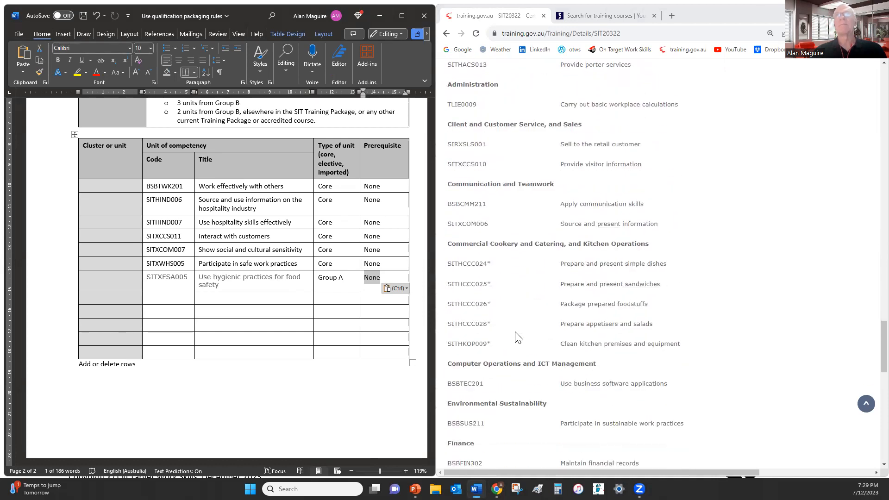
{"action": "scroll", "coordinate": [515, 338], "scroll_direction": "down", "scroll_amount": 3}
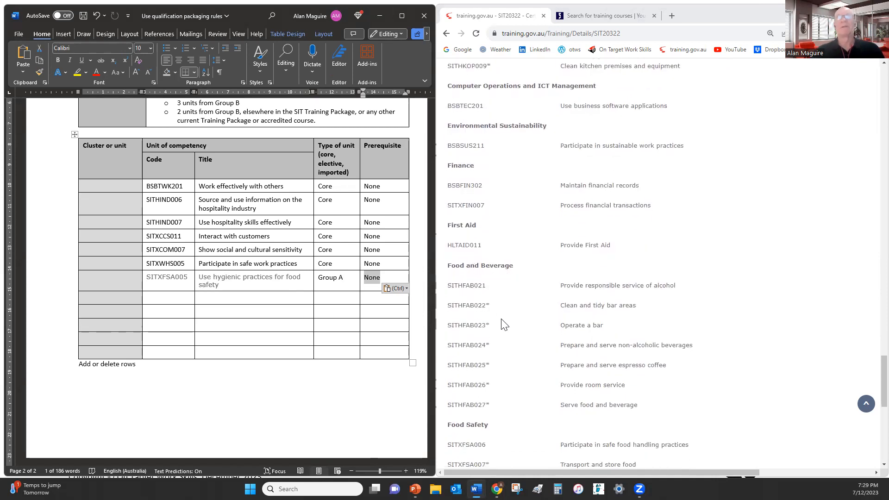
{"action": "left_click", "coordinate": [464, 373]}
{"action": "left_click_drag", "start_coordinate": [448, 365], "coordinate": [486, 366]}
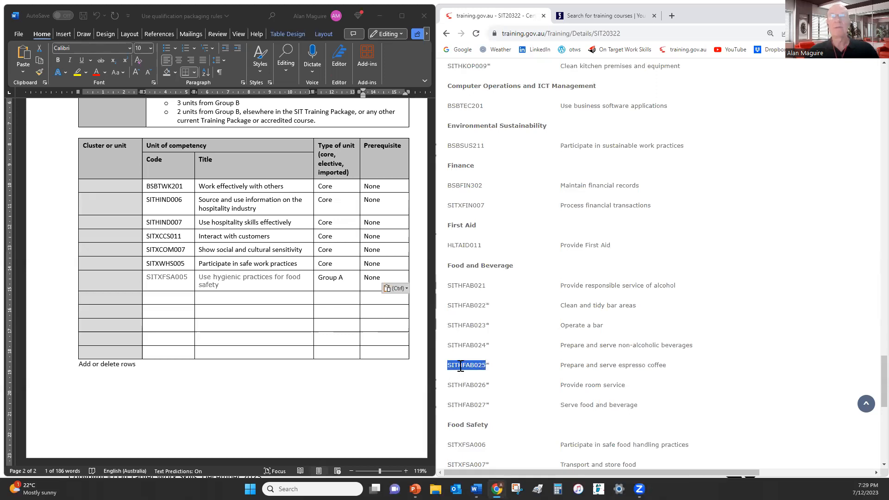
{"action": "key", "text": "ctrl+c"}
{"action": "left_click", "coordinate": [176, 311]}
{"action": "left_click", "coordinate": [178, 298]}
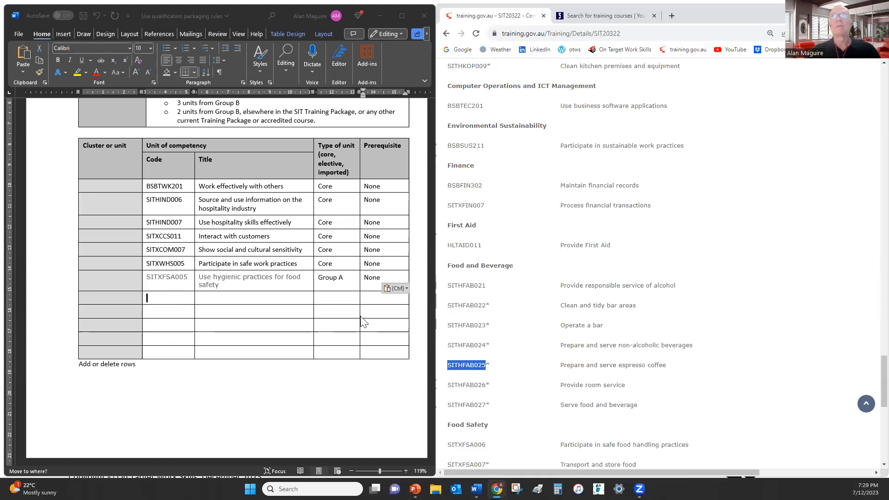
{"action": "key", "text": "ctrl+v"}
Paste the title Prepare and serve espresso coffee, restoring its missing final 'e'
{"action": "left_click_drag", "start_coordinate": [560, 365], "coordinate": [662, 364]}
{"action": "key", "text": "ctrl+c"}
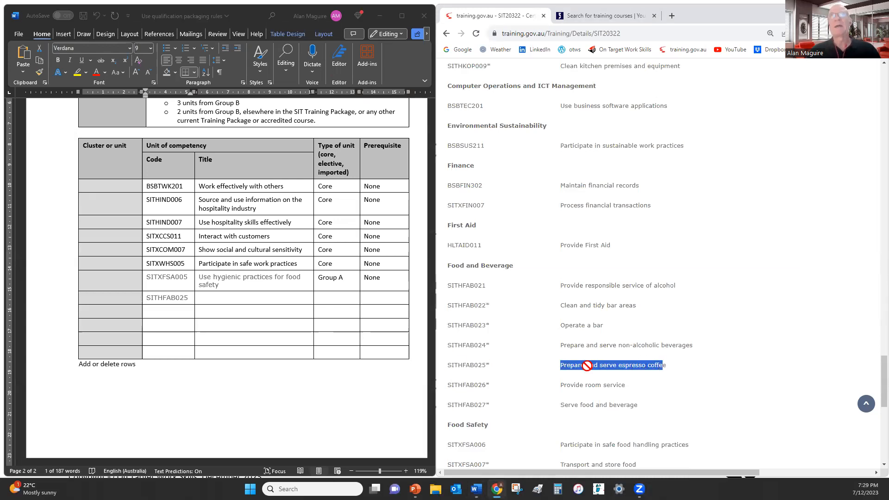
{"action": "left_click", "coordinate": [207, 297]}
{"action": "key", "text": "ctrl+v"}
{"action": "left_click", "coordinate": [487, 365]}
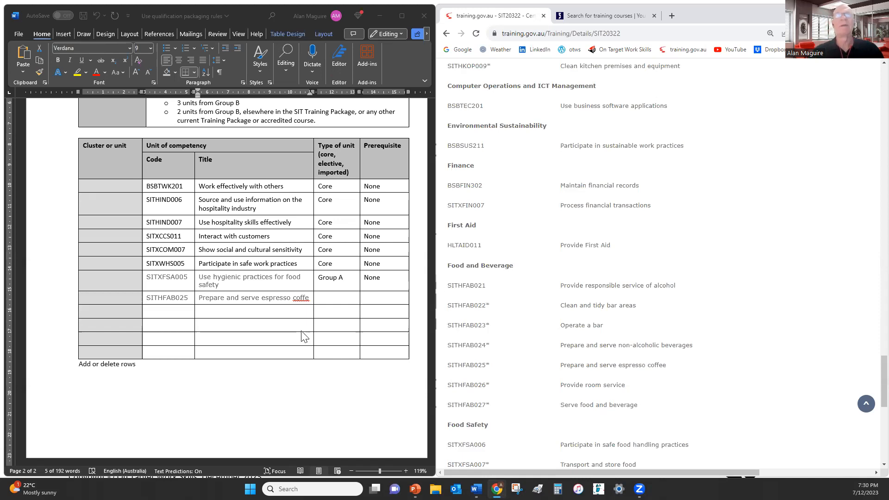
{"action": "left_click", "coordinate": [311, 299]}
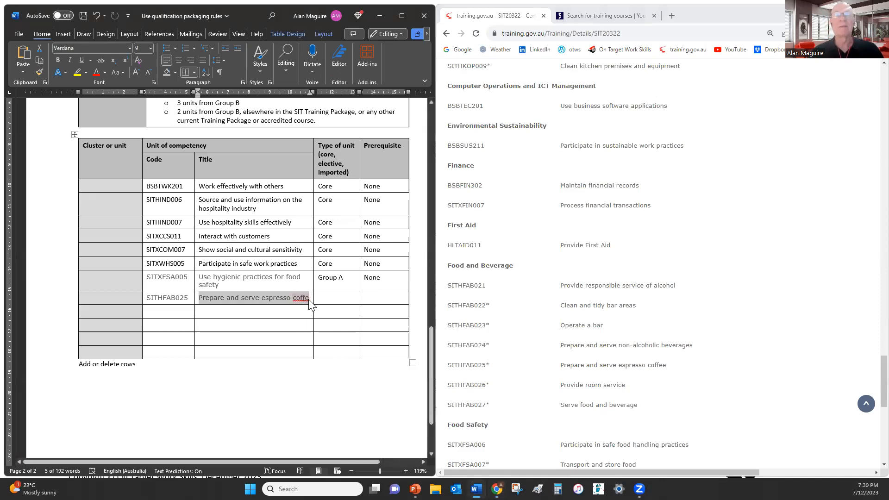
{"action": "left_click", "coordinate": [310, 299]}
{"action": "type", "text": "e"}
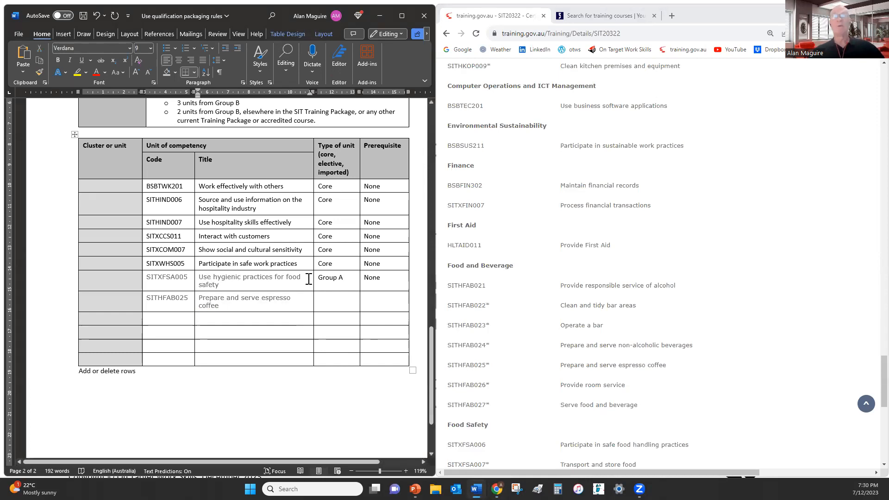
Set SITHFAB025's type to Group B with prerequisite SITXFSA005
{"action": "left_click", "coordinate": [339, 300]}
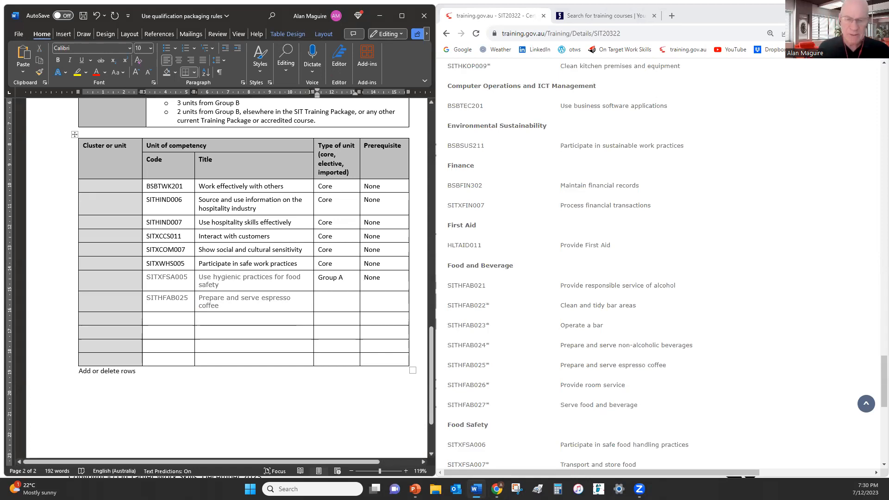
{"action": "type", "text": "Group B"}
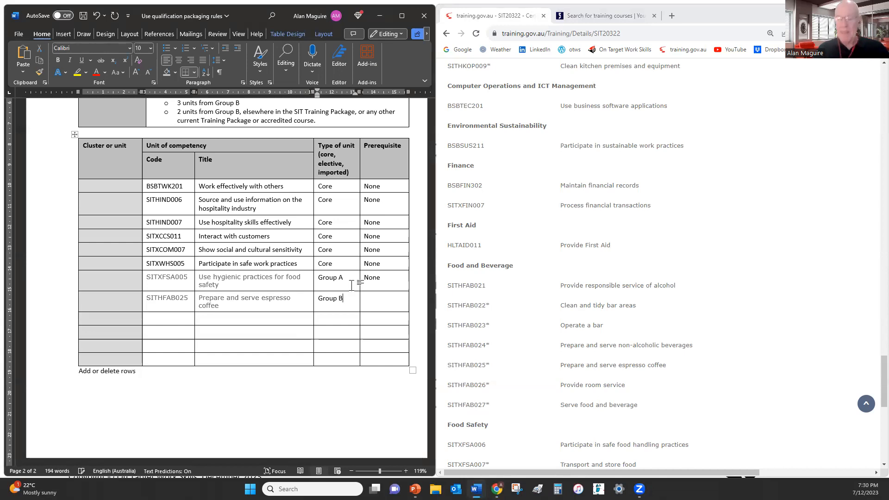
{"action": "key", "text": "Tab"}
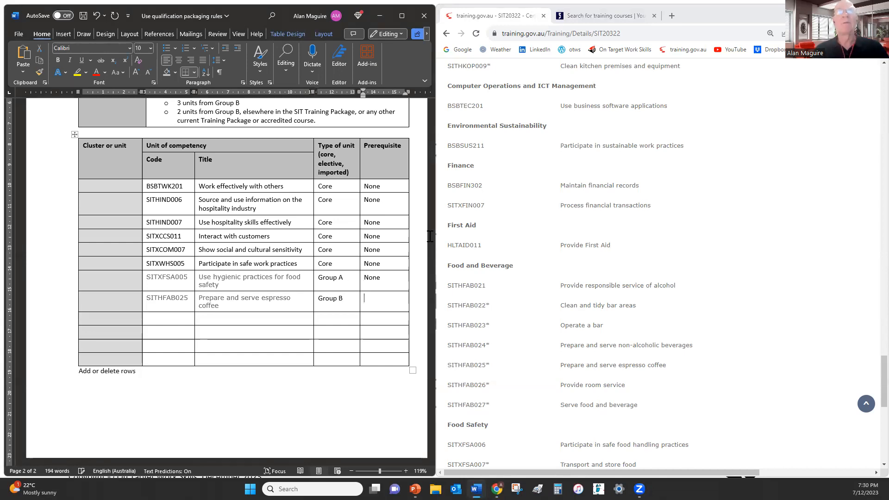
{"action": "double_click", "coordinate": [171, 278]}
{"action": "left_click_drag", "start_coordinate": [167, 277], "coordinate": [381, 306]}
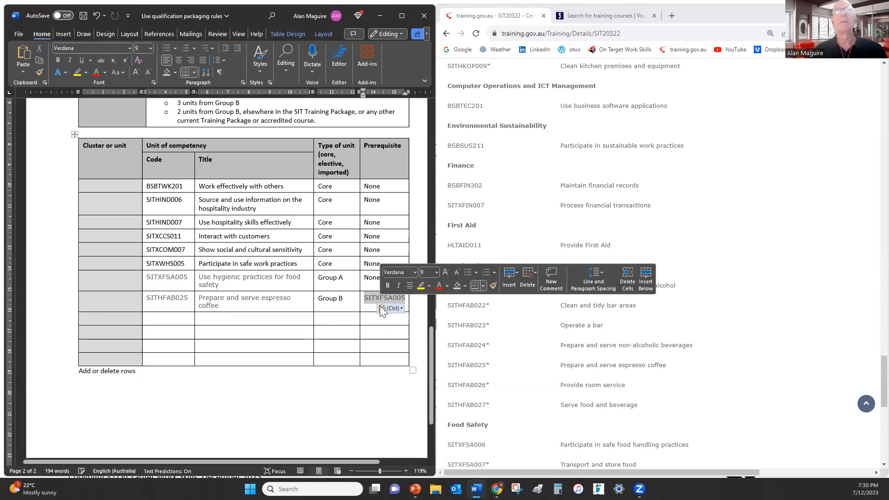
Format Painter the two elective rows to match the table, then start the SITHFAB024 row
{"action": "double_click", "coordinate": [232, 263]}
{"action": "double_click", "coordinate": [39, 72]}
{"action": "mouse_move", "coordinate": [153, 278]}
{"action": "left_mouse_down"}
{"action": "mouse_move", "coordinate": [370, 290]}
{"action": "mouse_move", "coordinate": [387, 299]}
{"action": "left_mouse_up"}
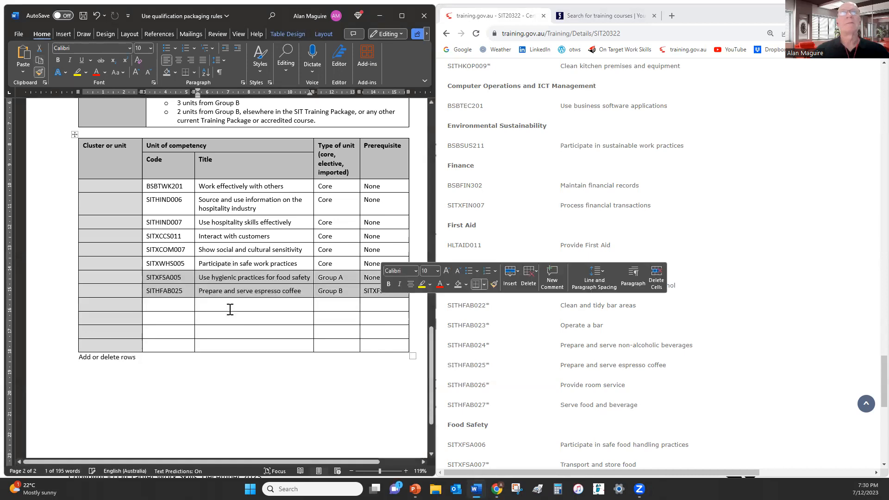
{"action": "left_click", "coordinate": [167, 305]}
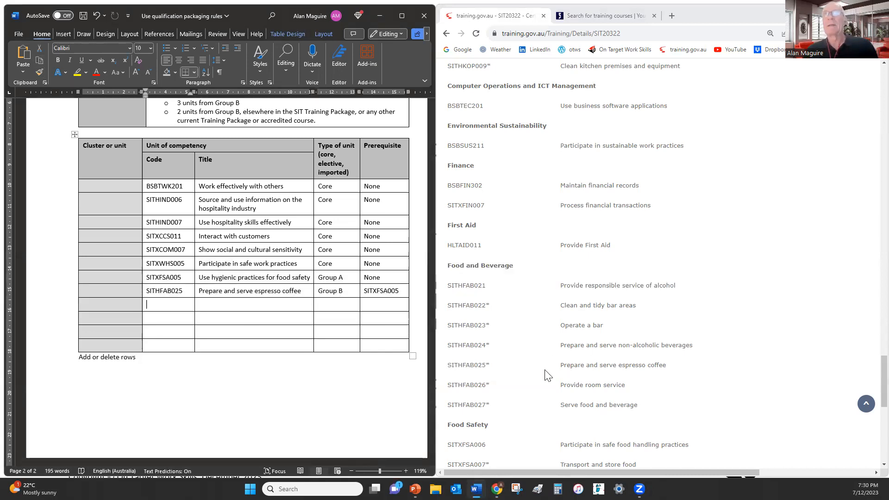
{"action": "left_click_drag", "start_coordinate": [451, 343], "coordinate": [180, 305]}
Fill the SITHFAB024 row with its non-alcoholic beverages title, Group type and SITXFSA005 prerequisite
{"action": "left_click_drag", "start_coordinate": [560, 345], "coordinate": [694, 345]}
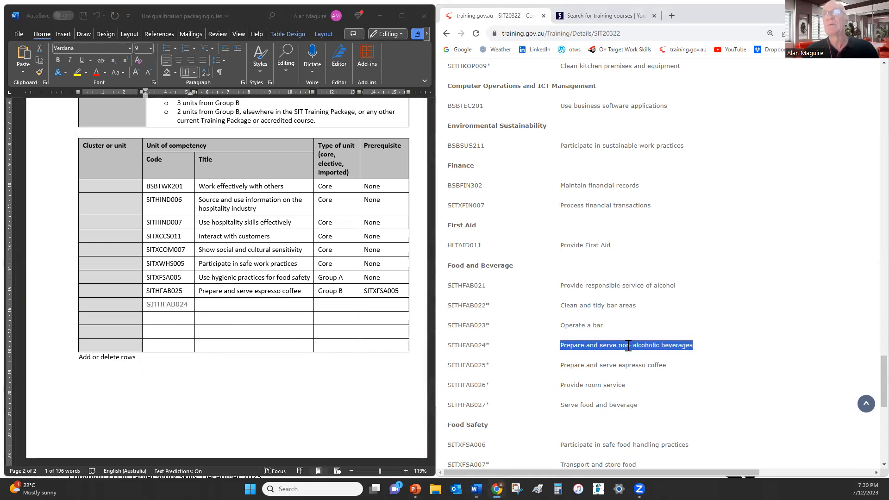
{"action": "left_click_drag", "start_coordinate": [610, 351], "coordinate": [234, 313]}
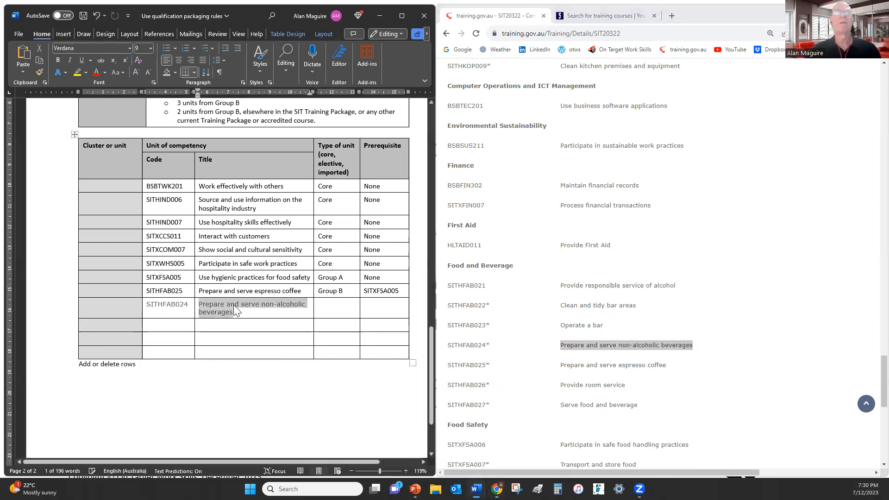
{"action": "left_click", "coordinate": [330, 308]}
{"action": "type", "text": "Group B"}
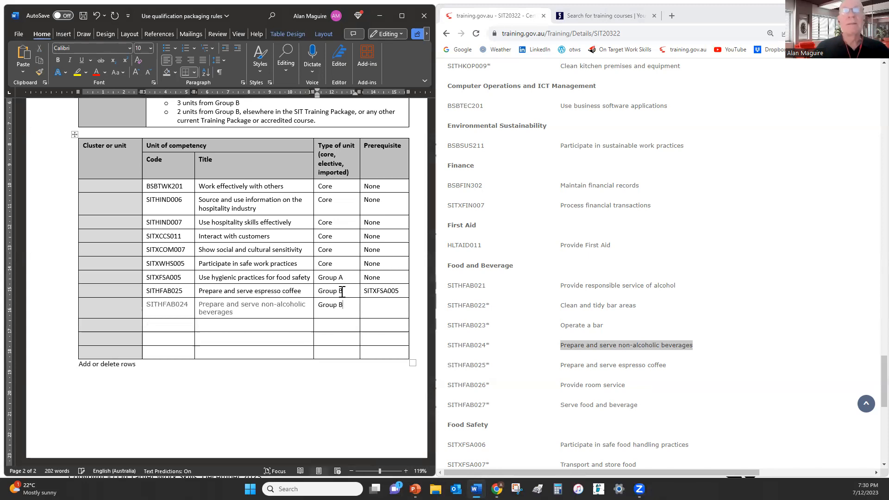
{"action": "left_click_drag", "start_coordinate": [401, 290], "coordinate": [380, 306]}
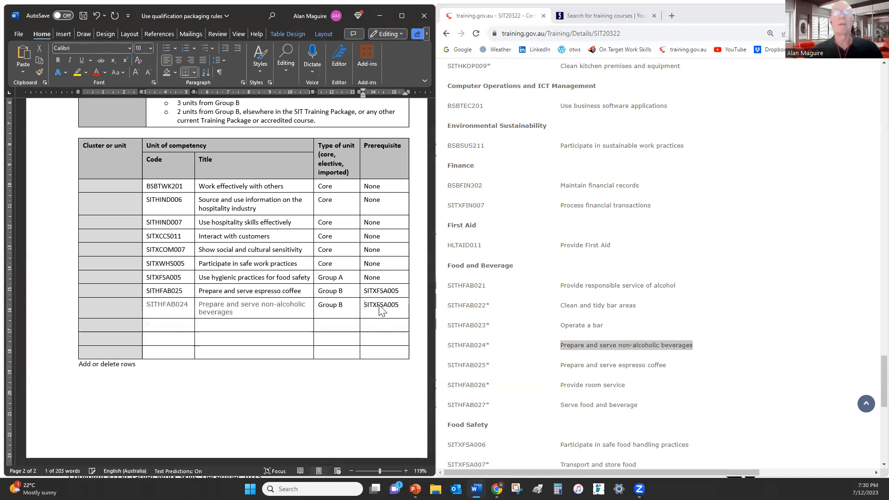
Format Painter the SITHFAB024 row to match the table's normal formatting
{"action": "left_click", "coordinate": [231, 292]}
{"action": "left_click", "coordinate": [39, 72]}
{"action": "left_click_drag", "start_coordinate": [155, 302], "coordinate": [362, 308]}
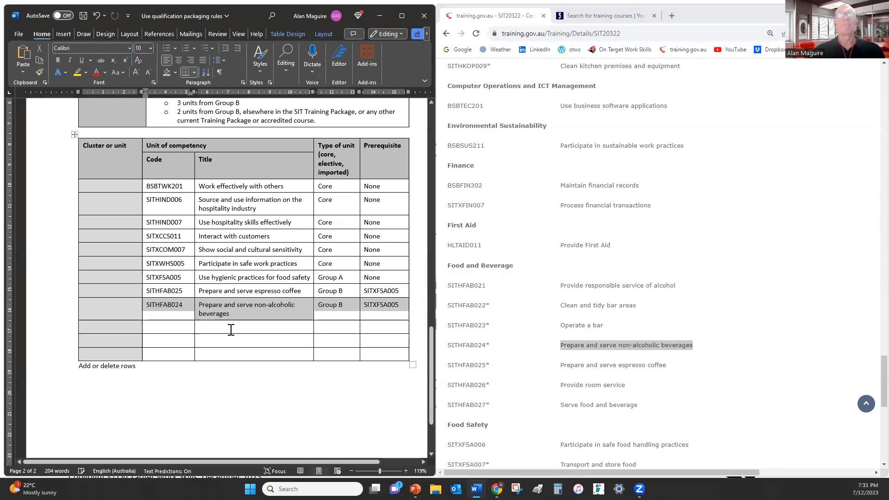
Paste SITHFAB027 and its title Serve food and beverage into the next empty row
{"action": "left_click", "coordinate": [252, 325]}
{"action": "scroll", "coordinate": [252, 323], "scroll_direction": "down", "scroll_amount": 2}
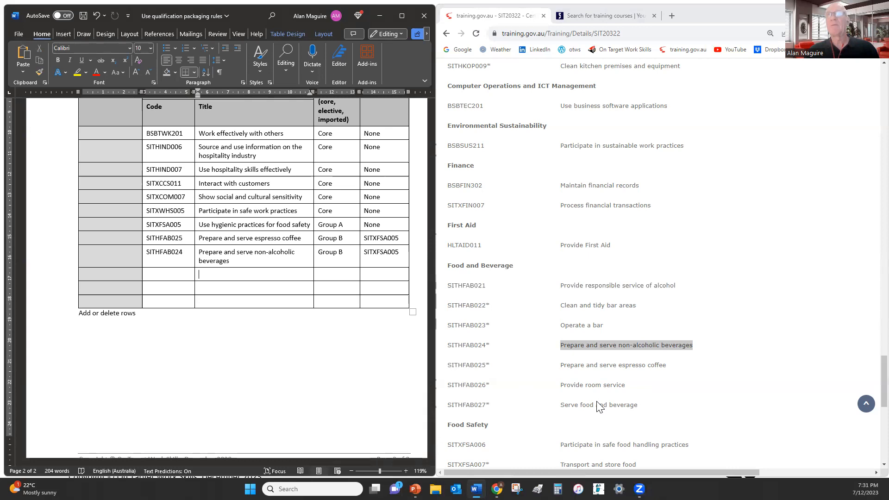
{"action": "left_click_drag", "start_coordinate": [449, 404], "coordinate": [489, 405]}
{"action": "key", "text": "ctrl+c"}
{"action": "left_click", "coordinate": [191, 276]}
{"action": "key", "text": "ctrl+v"}
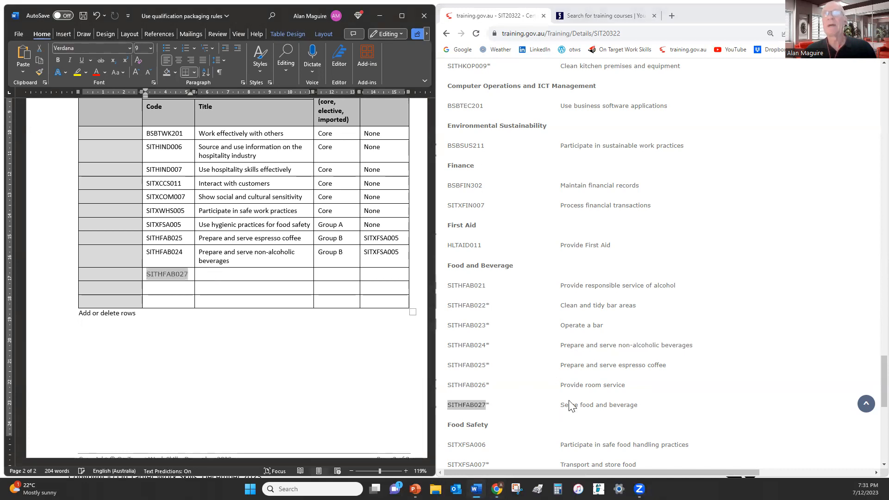
{"action": "left_click_drag", "start_coordinate": [560, 405], "coordinate": [634, 406]}
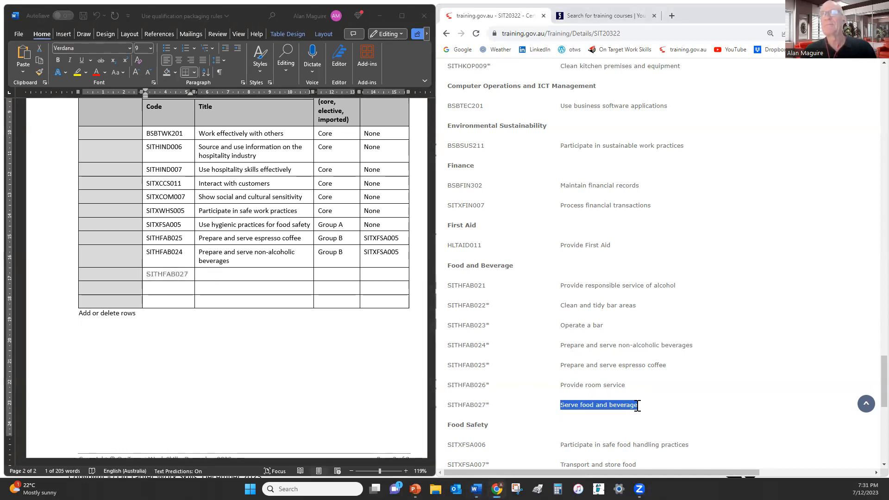
{"action": "key", "text": "ctrl+c"}
{"action": "left_click", "coordinate": [257, 277]}
{"action": "key", "text": "ctrl+v"}
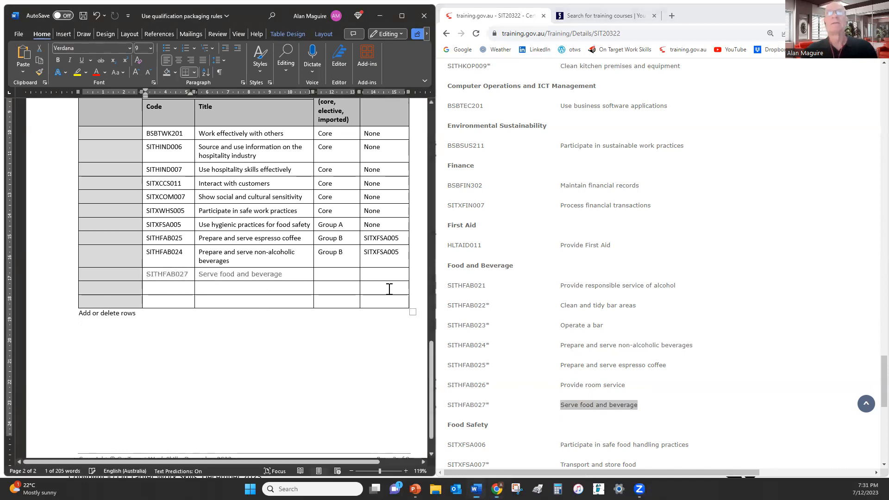
Give SITHFAB027 Group B, prerequisite SITXFSA005, and normal black formatting on its code and title
{"action": "left_click", "coordinate": [339, 275]}
{"action": "type", "text": "G"}
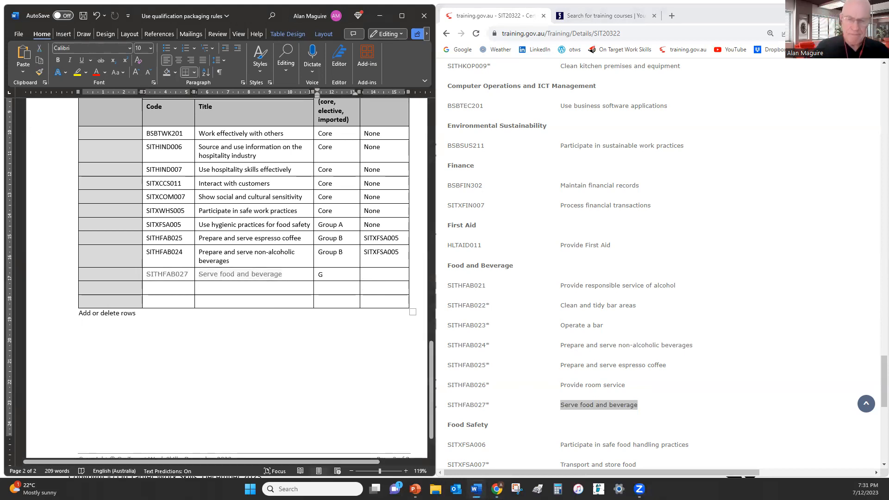
{"action": "type", "text": "roup B"}
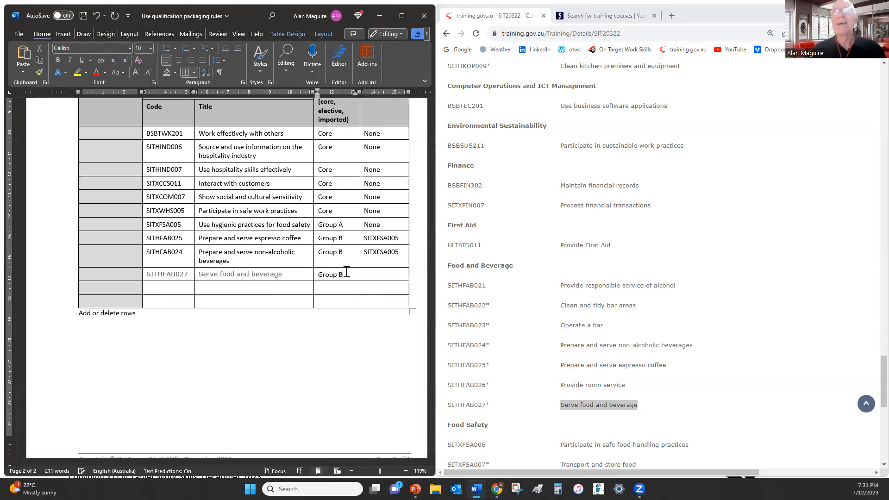
{"action": "mouse_move", "coordinate": [407, 253]}
{"action": "left_mouse_down"}
{"action": "mouse_move", "coordinate": [363, 252]}
{"action": "mouse_move", "coordinate": [375, 278]}
{"action": "left_mouse_up"}
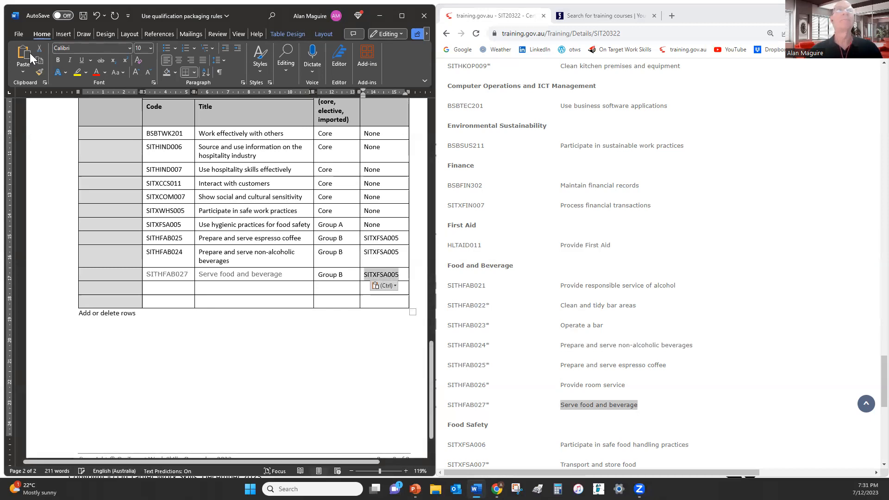
{"action": "left_click", "coordinate": [40, 71]}
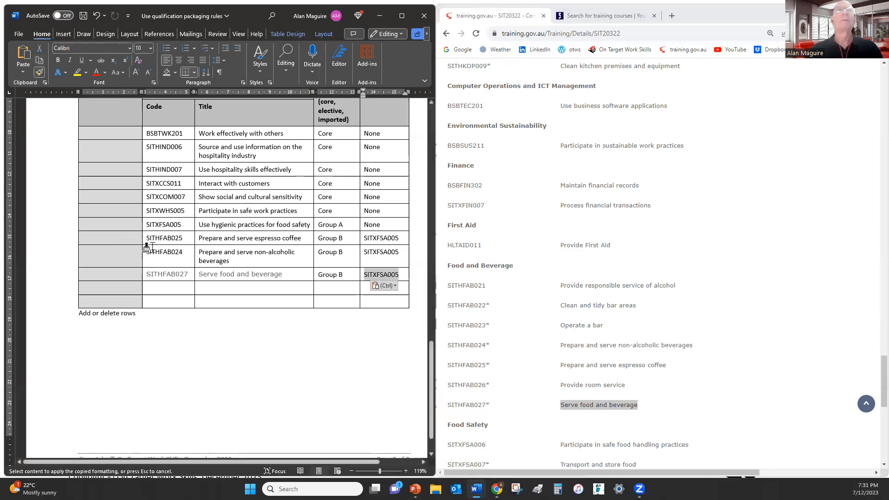
{"action": "left_click_drag", "start_coordinate": [172, 274], "coordinate": [250, 274]}
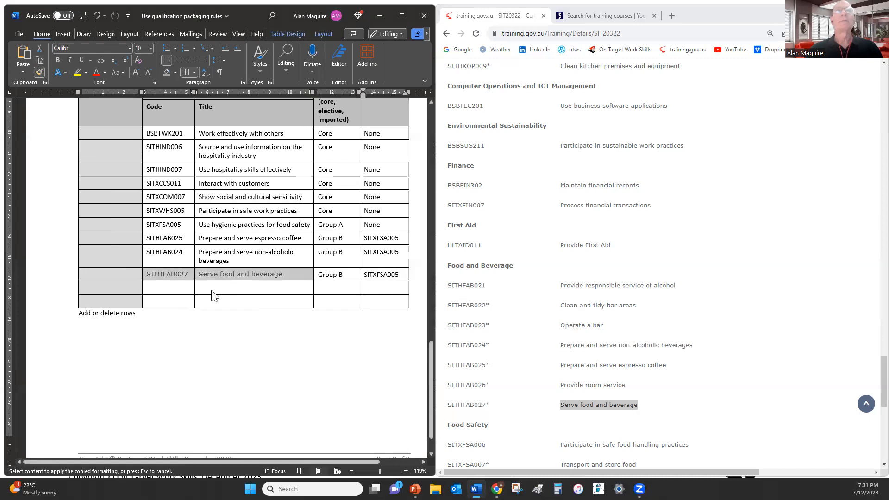
{"action": "left_click", "coordinate": [175, 291]}
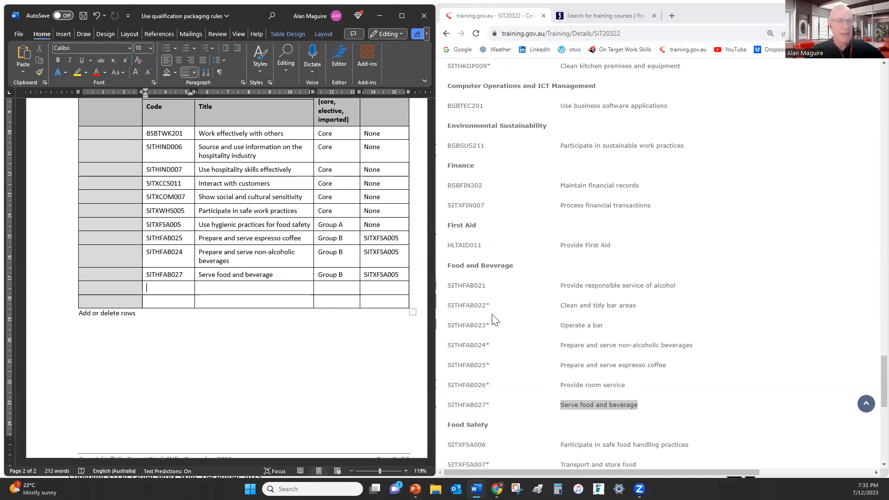
Add SITXINV006 with title Receive, store and maintain stock to the next row
{"action": "scroll", "coordinate": [607, 368], "scroll_direction": "down", "scroll_amount": 2}
{"action": "scroll", "coordinate": [609, 370], "scroll_direction": "down", "scroll_amount": 3}
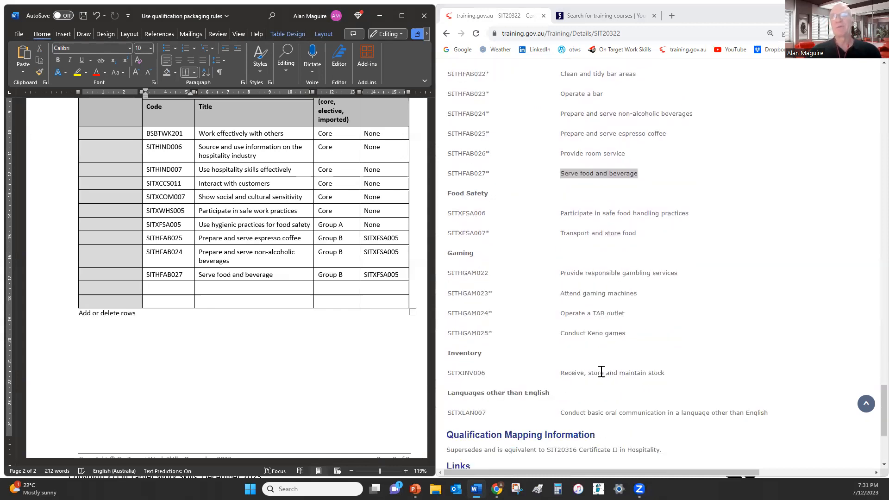
{"action": "left_click_drag", "start_coordinate": [448, 372], "coordinate": [486, 372]}
{"action": "key", "text": "ctrl+c"}
{"action": "left_click", "coordinate": [166, 288]}
{"action": "key", "text": "ctrl+v"}
{"action": "left_click_drag", "start_coordinate": [562, 373], "coordinate": [667, 375]}
{"action": "left_click_drag", "start_coordinate": [604, 378], "coordinate": [268, 291]}
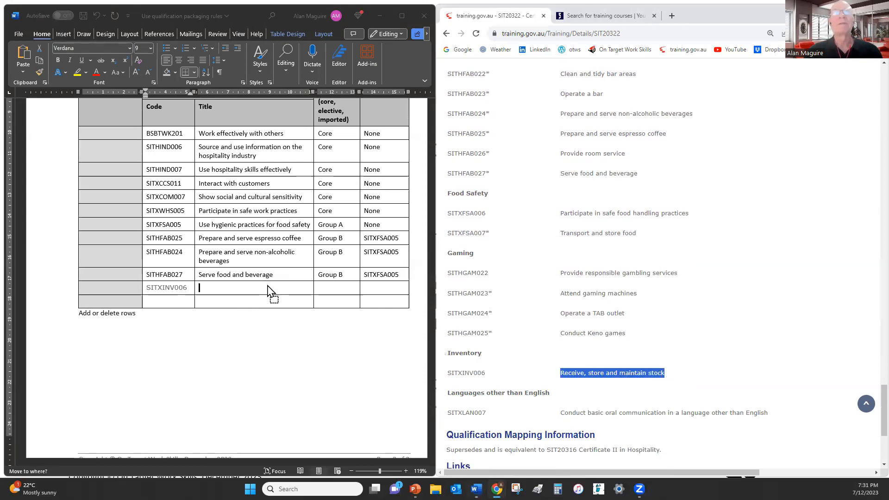
{"action": "left_click", "coordinate": [329, 286]}
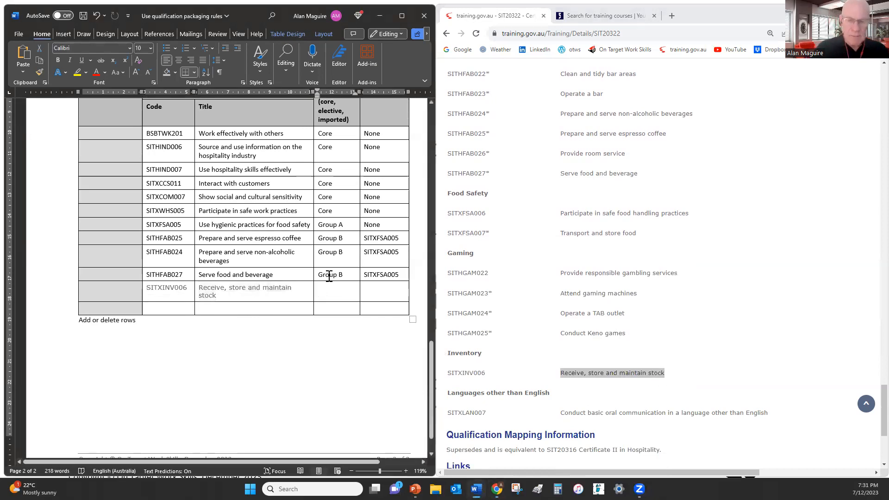
Set the SITXINV006 row's type to Group B and prerequisite to None
{"action": "type", "text": "Group B"}
{"action": "left_click", "coordinate": [373, 289]}
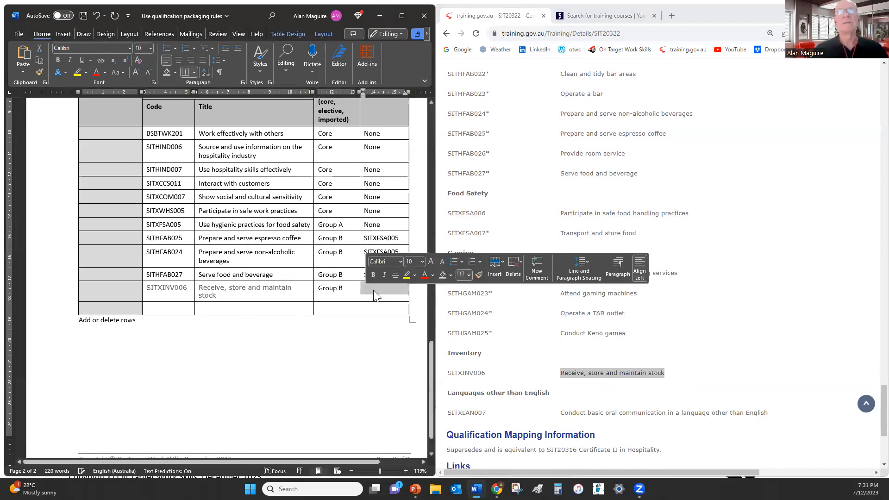
{"action": "type", "text": "None"}
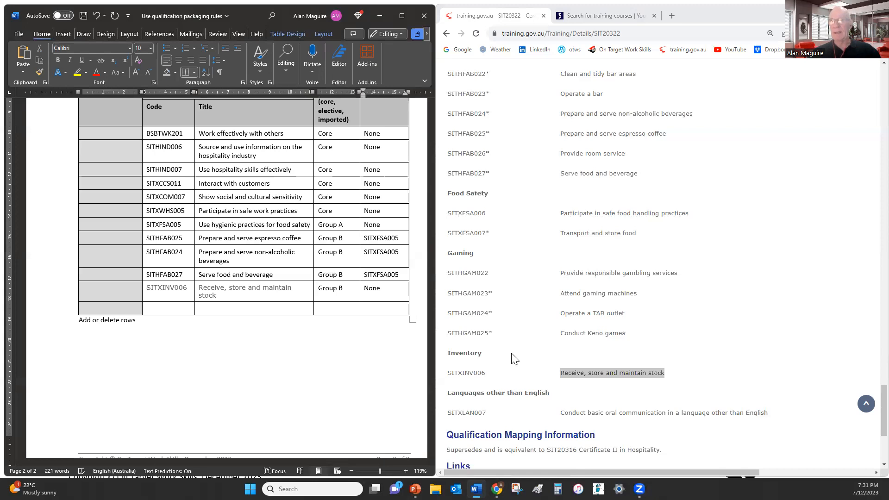
{"action": "scroll", "coordinate": [527, 363], "scroll_direction": "up", "scroll_amount": 15}
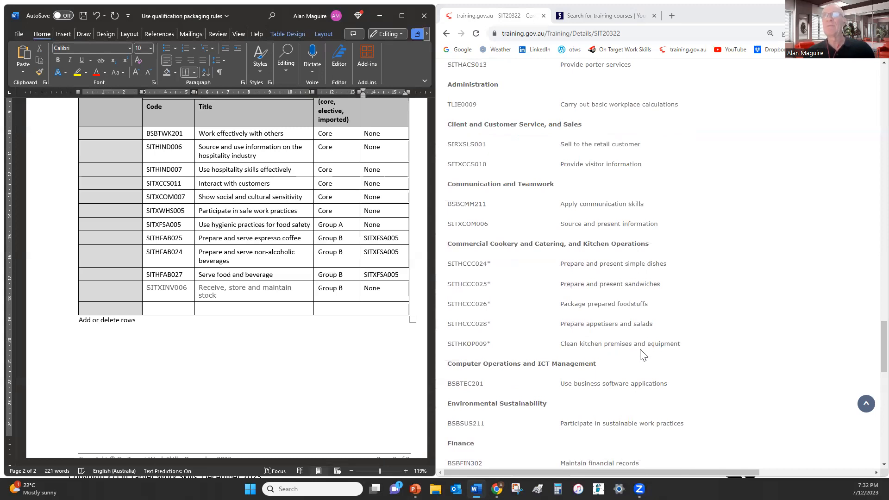
Add SITHACS009 with title Clean premises and equipment to the last row
{"action": "scroll", "coordinate": [608, 357], "scroll_direction": "up", "scroll_amount": 5}
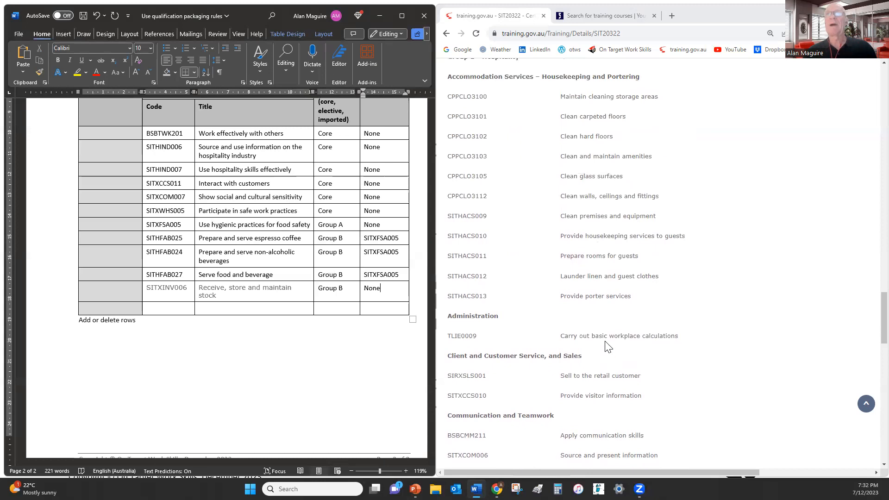
{"action": "scroll", "coordinate": [588, 257], "scroll_direction": "up", "scroll_amount": 1}
{"action": "left_click_drag", "start_coordinate": [446, 262], "coordinate": [485, 260]}
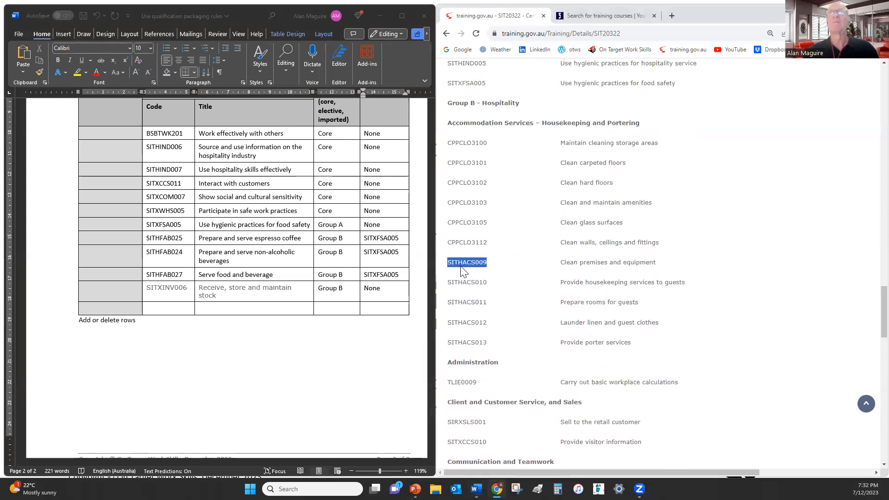
{"action": "left_click", "coordinate": [183, 309]}
{"action": "type", "text": "SITHACS009"}
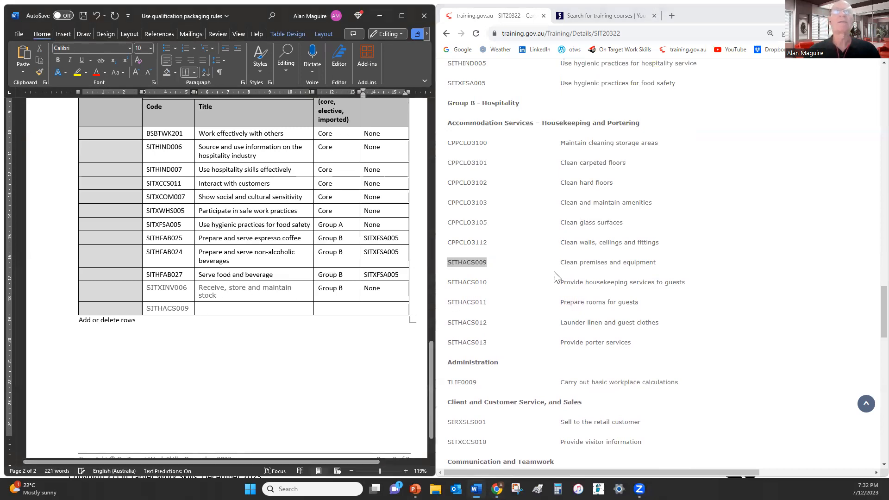
{"action": "left_click_drag", "start_coordinate": [560, 262], "coordinate": [281, 310]}
{"action": "left_click", "coordinate": [612, 258]}
Enter Group B and prerequisite None for SITHACS009, then format the last two rows like the rest
{"action": "left_click", "coordinate": [333, 307]}
{"action": "type", "text": "Grou"}
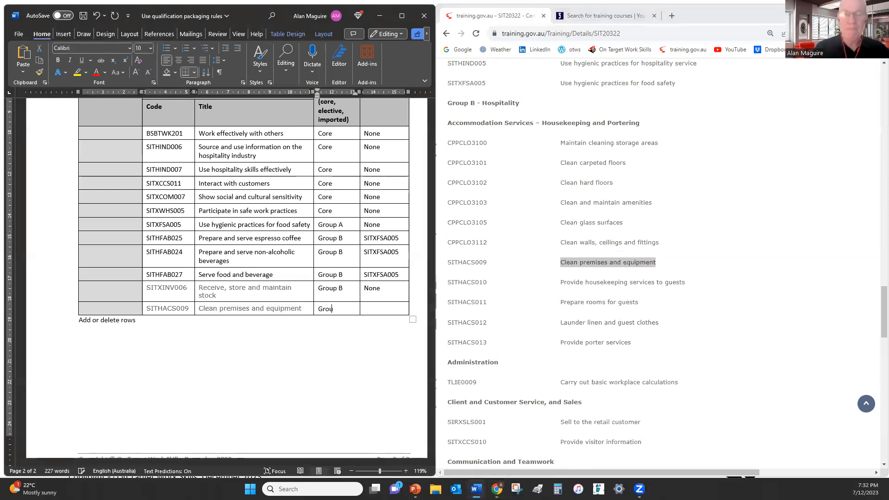
{"action": "type", "text": "p B"}
{"action": "key", "text": "Tab"}
{"action": "type", "text": "N"}
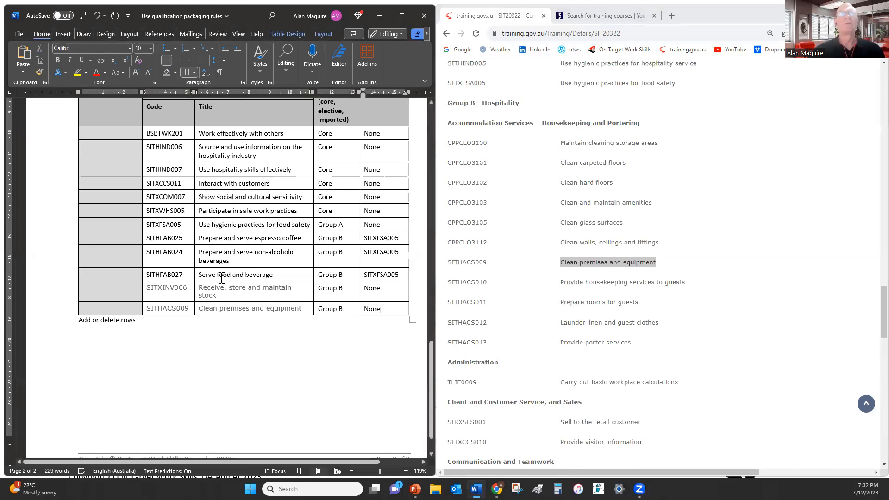
{"action": "left_click", "coordinate": [224, 271]}
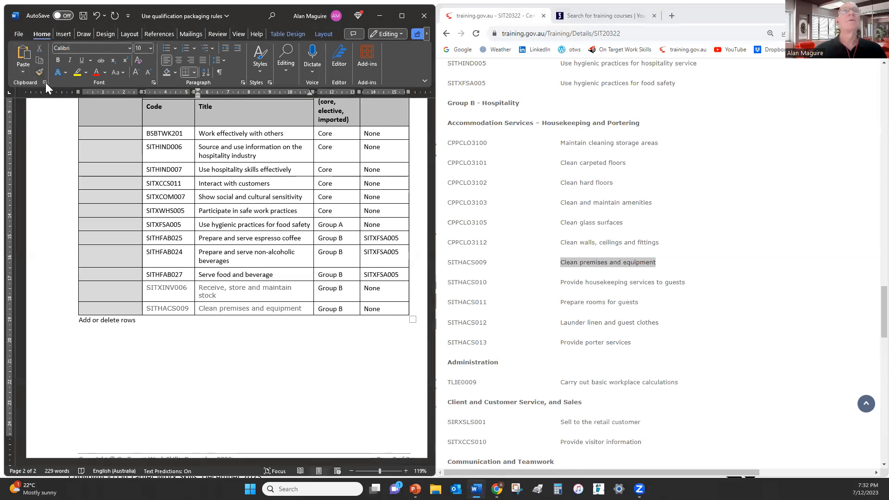
{"action": "left_click_drag", "start_coordinate": [149, 290], "coordinate": [224, 305]}
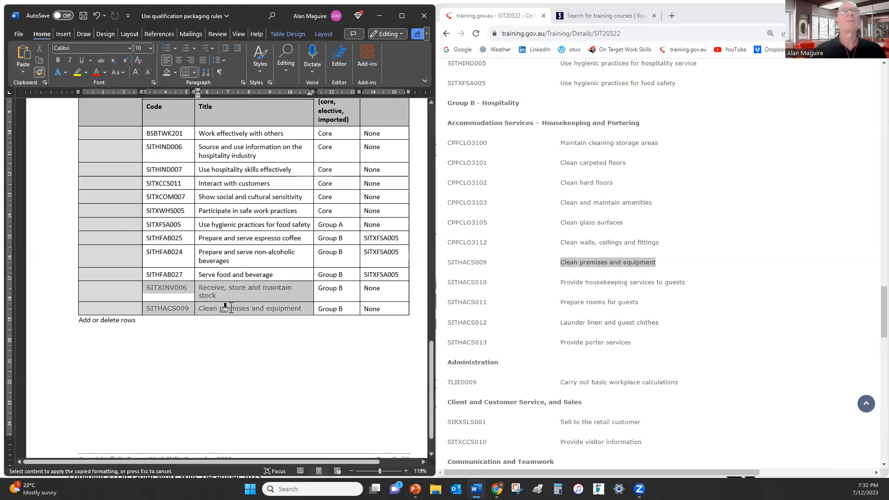
Maximize Word and review the Group A and Group B entries against the packaging rules
{"action": "left_click", "coordinate": [399, 15]}
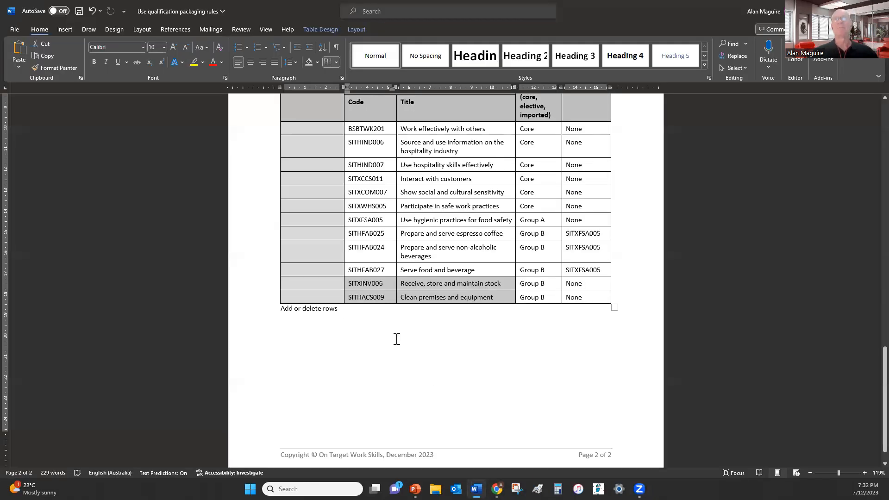
{"action": "scroll", "coordinate": [397, 339], "scroll_direction": "up", "scroll_amount": 4}
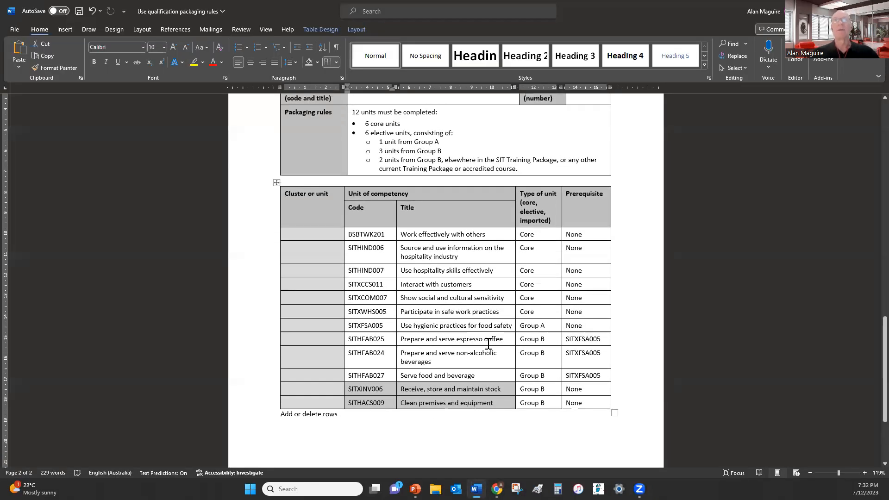
{"action": "scroll", "coordinate": [488, 344], "scroll_direction": "up", "scroll_amount": 2}
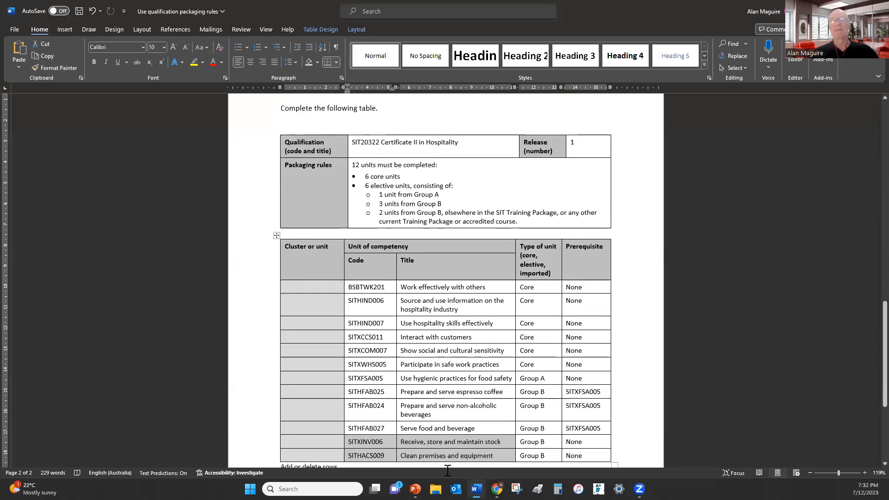
{"action": "left_click", "coordinate": [488, 429]}
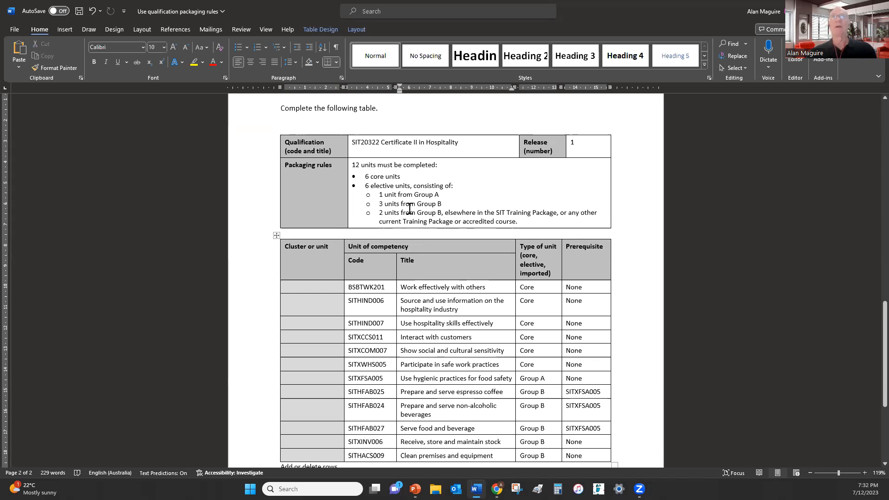
{"action": "scroll", "coordinate": [423, 323], "scroll_direction": "down", "scroll_amount": 1}
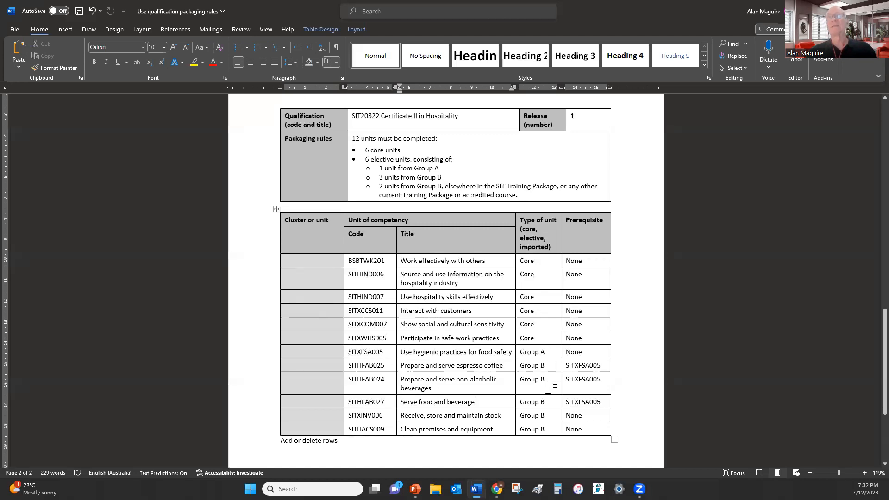
{"action": "left_click", "coordinate": [547, 354]}
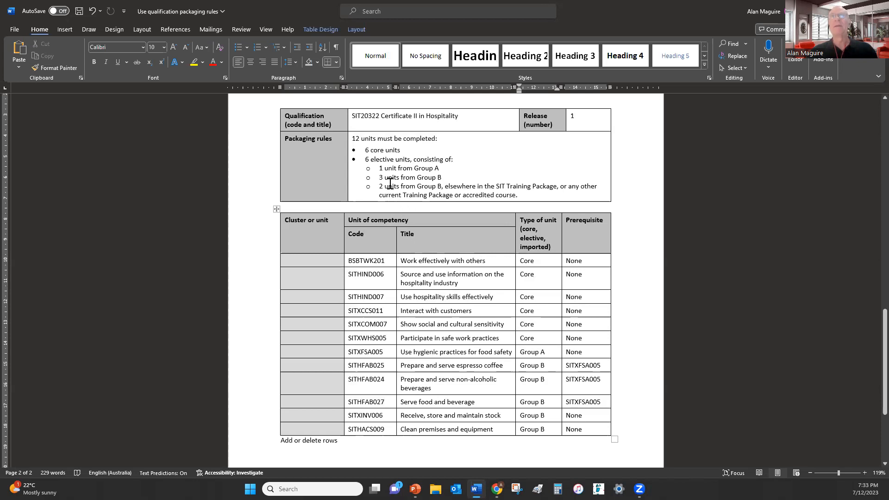
{"action": "left_click", "coordinate": [444, 180]}
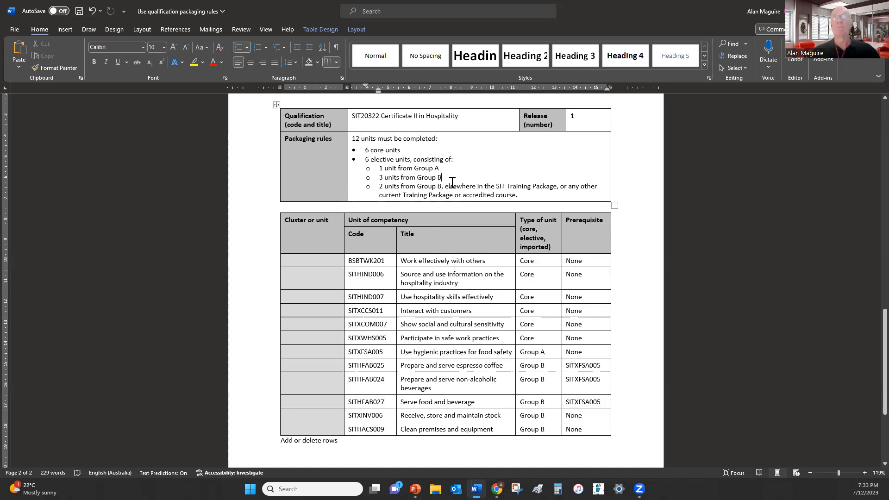
{"action": "left_click", "coordinate": [554, 430]}
{"action": "left_click", "coordinate": [552, 370]}
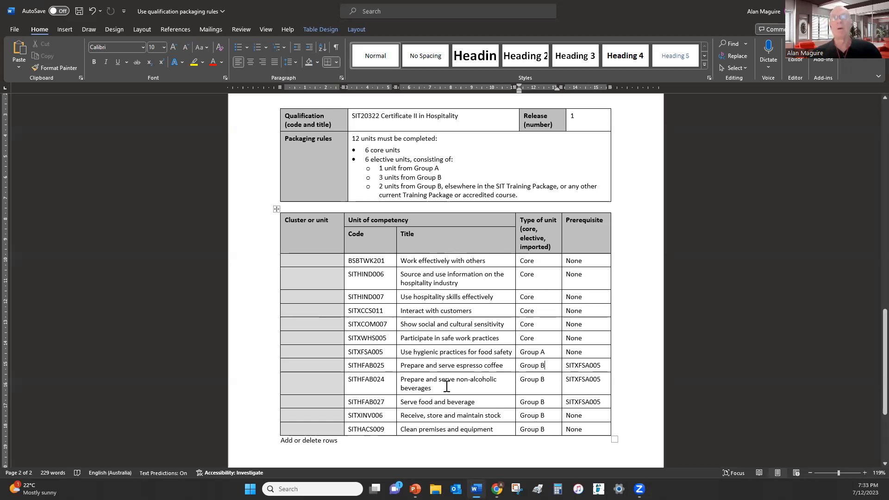
{"action": "left_click", "coordinate": [371, 443]}
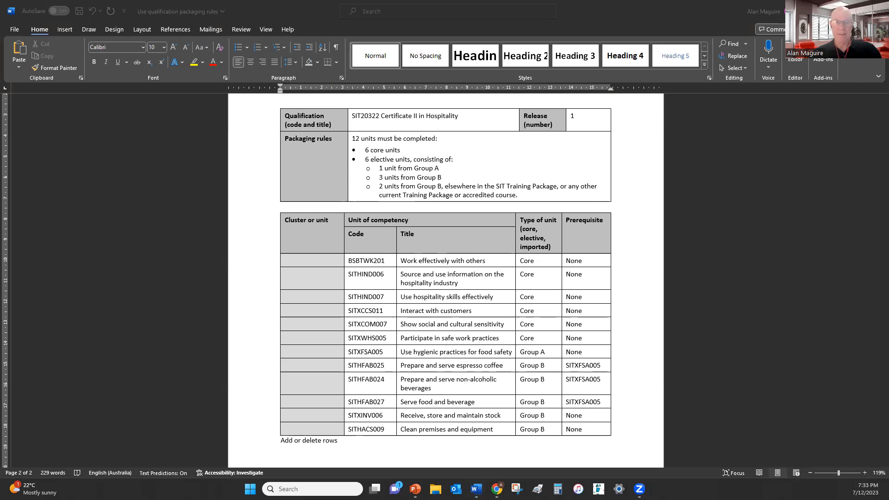
Return to the PowerPoint slideshow and advance to the next slide
{"action": "key", "text": "alt+Tab"}
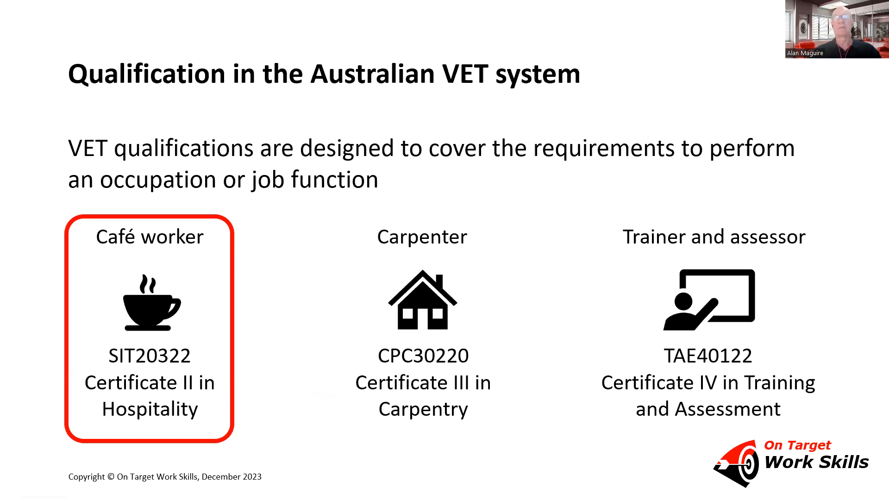
{"action": "key", "text": "Right"}
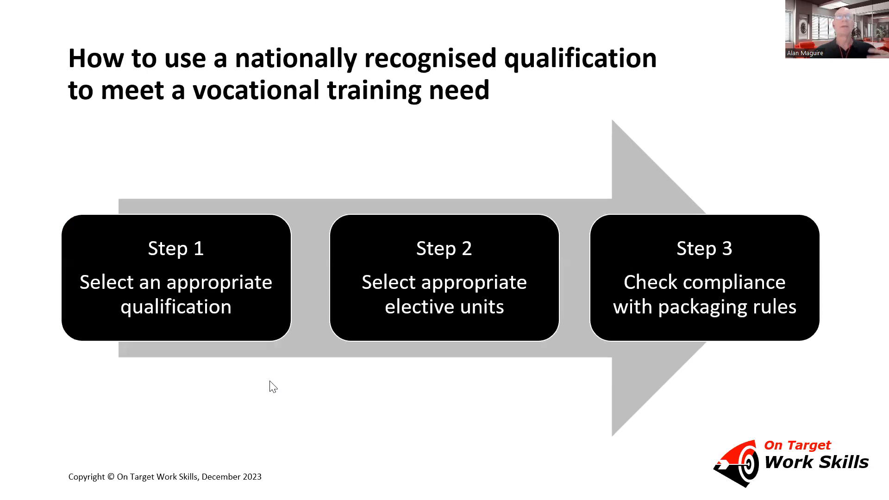